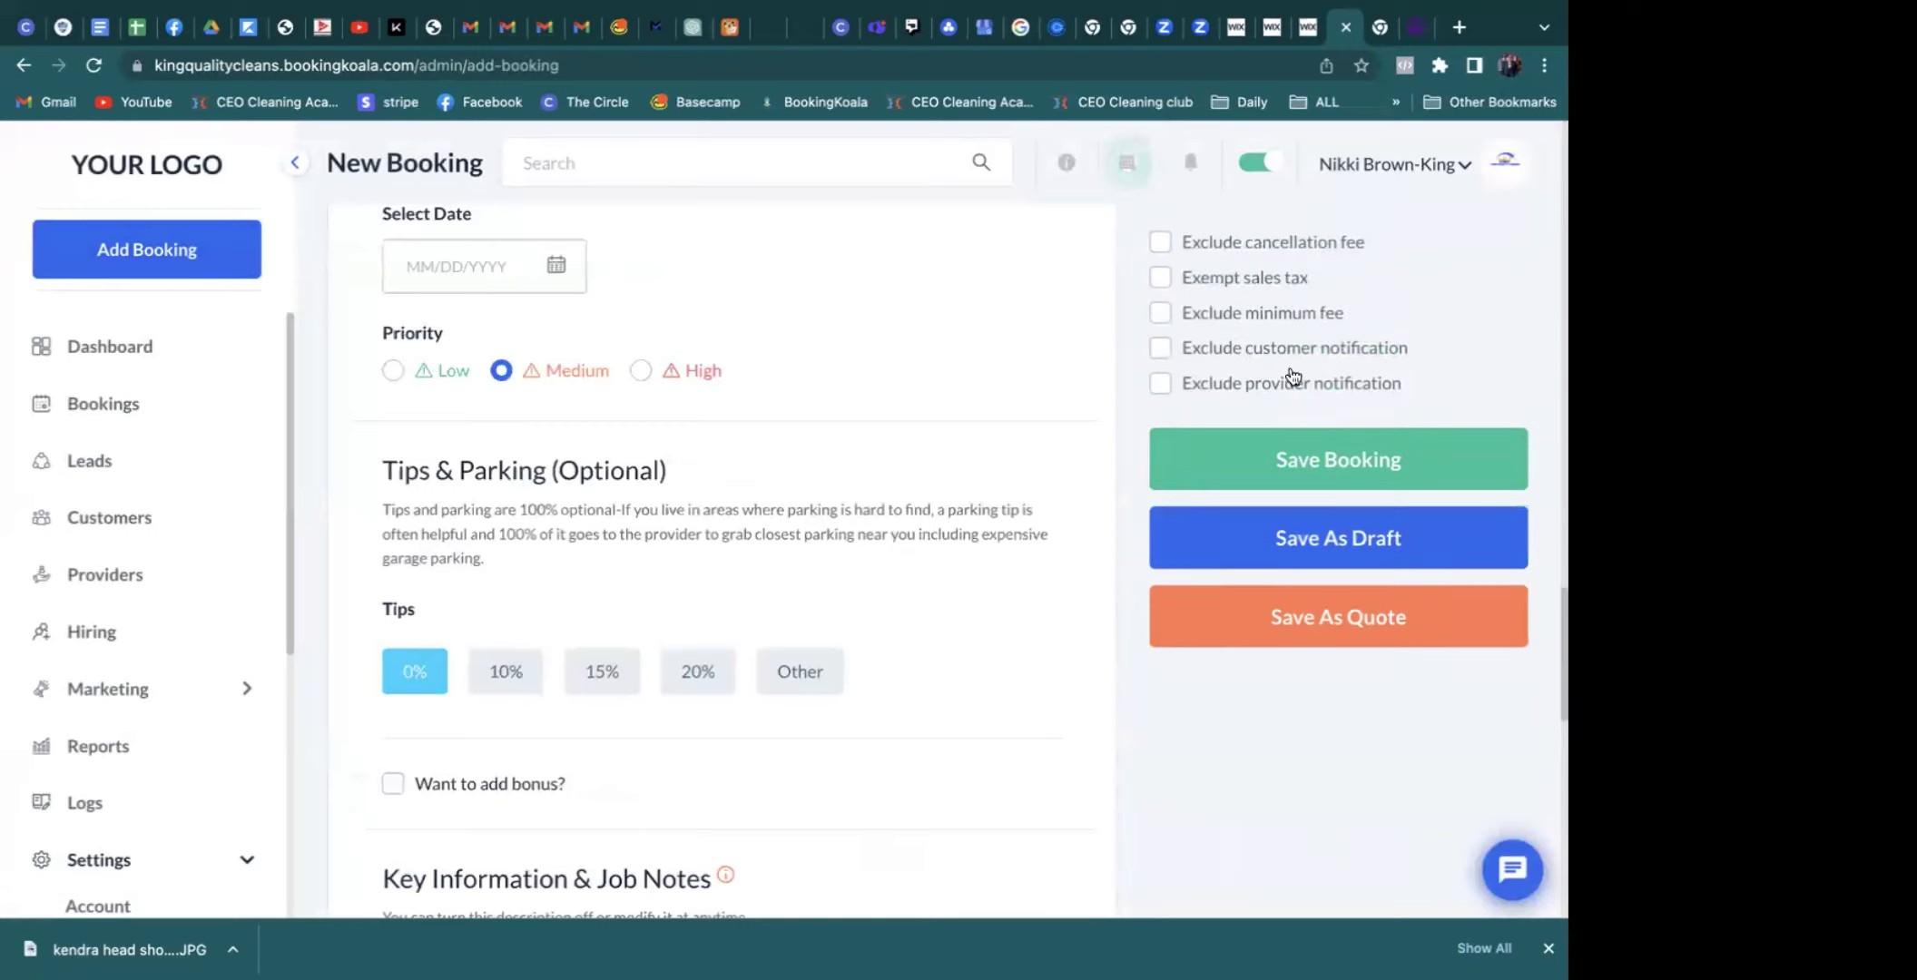
# - Save the new booking as a quote and copy its shareable customer link
pyautogui.click(1231, 629)
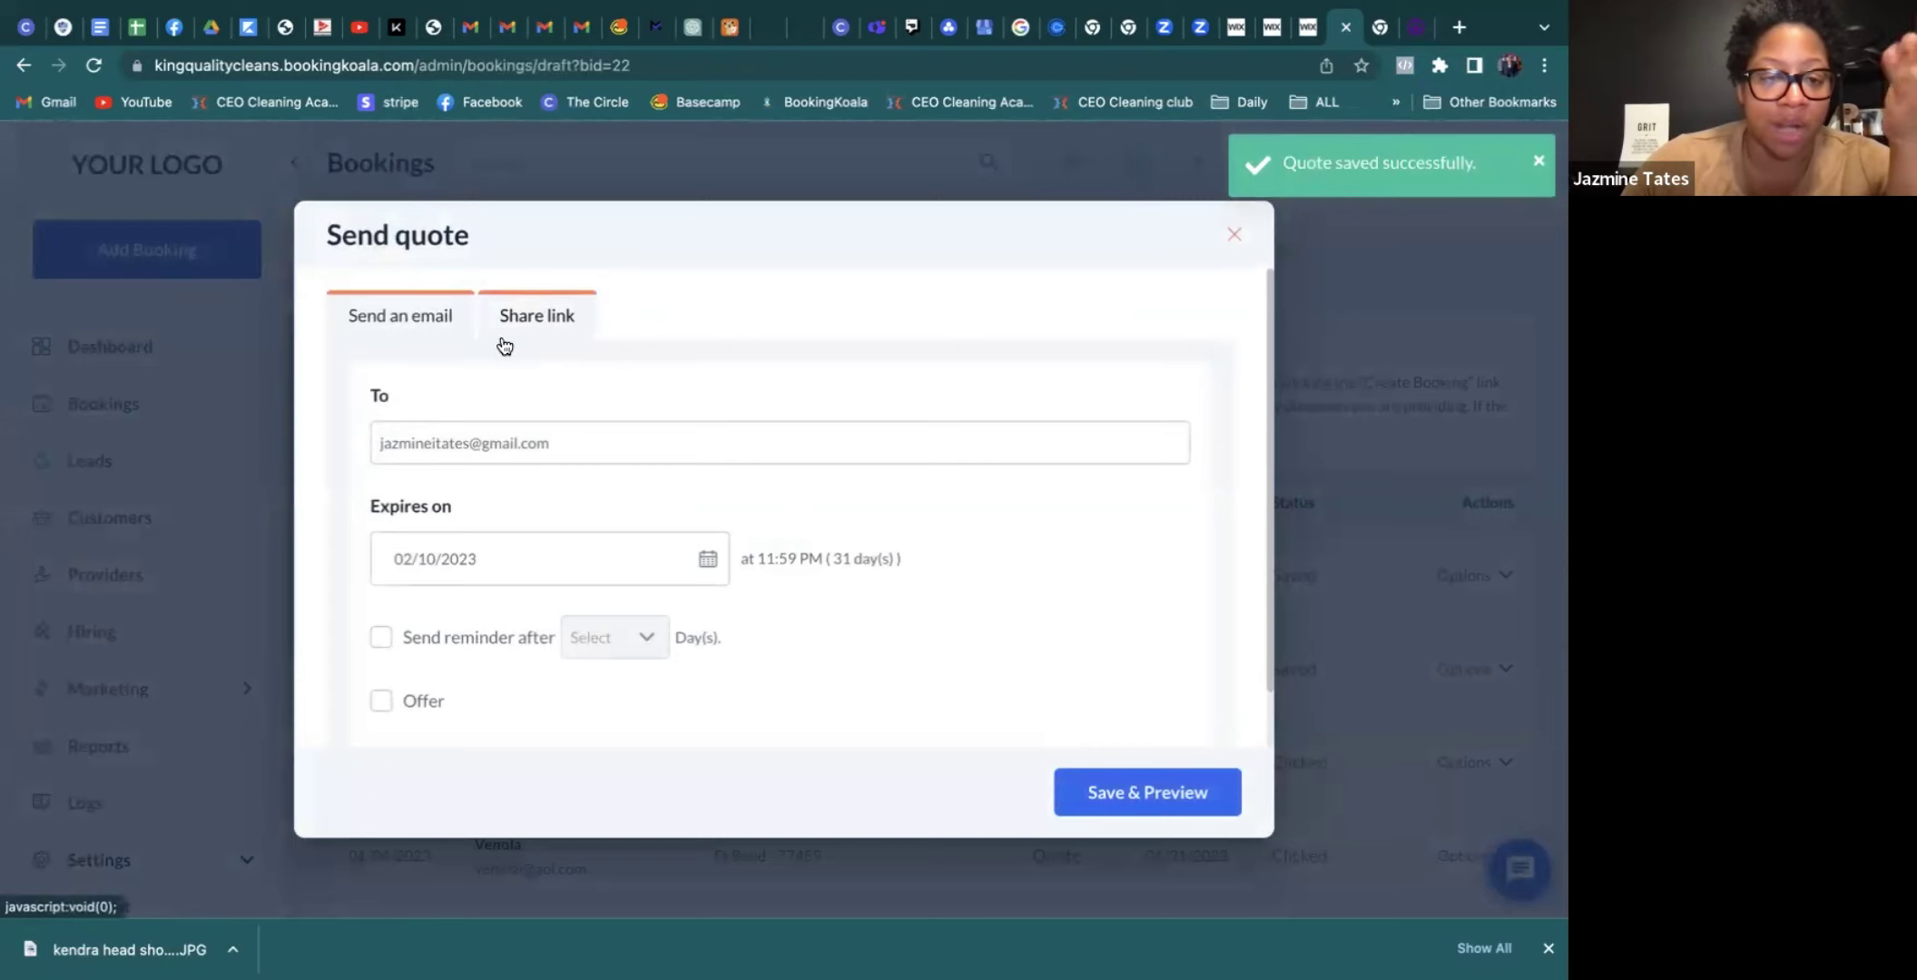
pyautogui.click(536, 316)
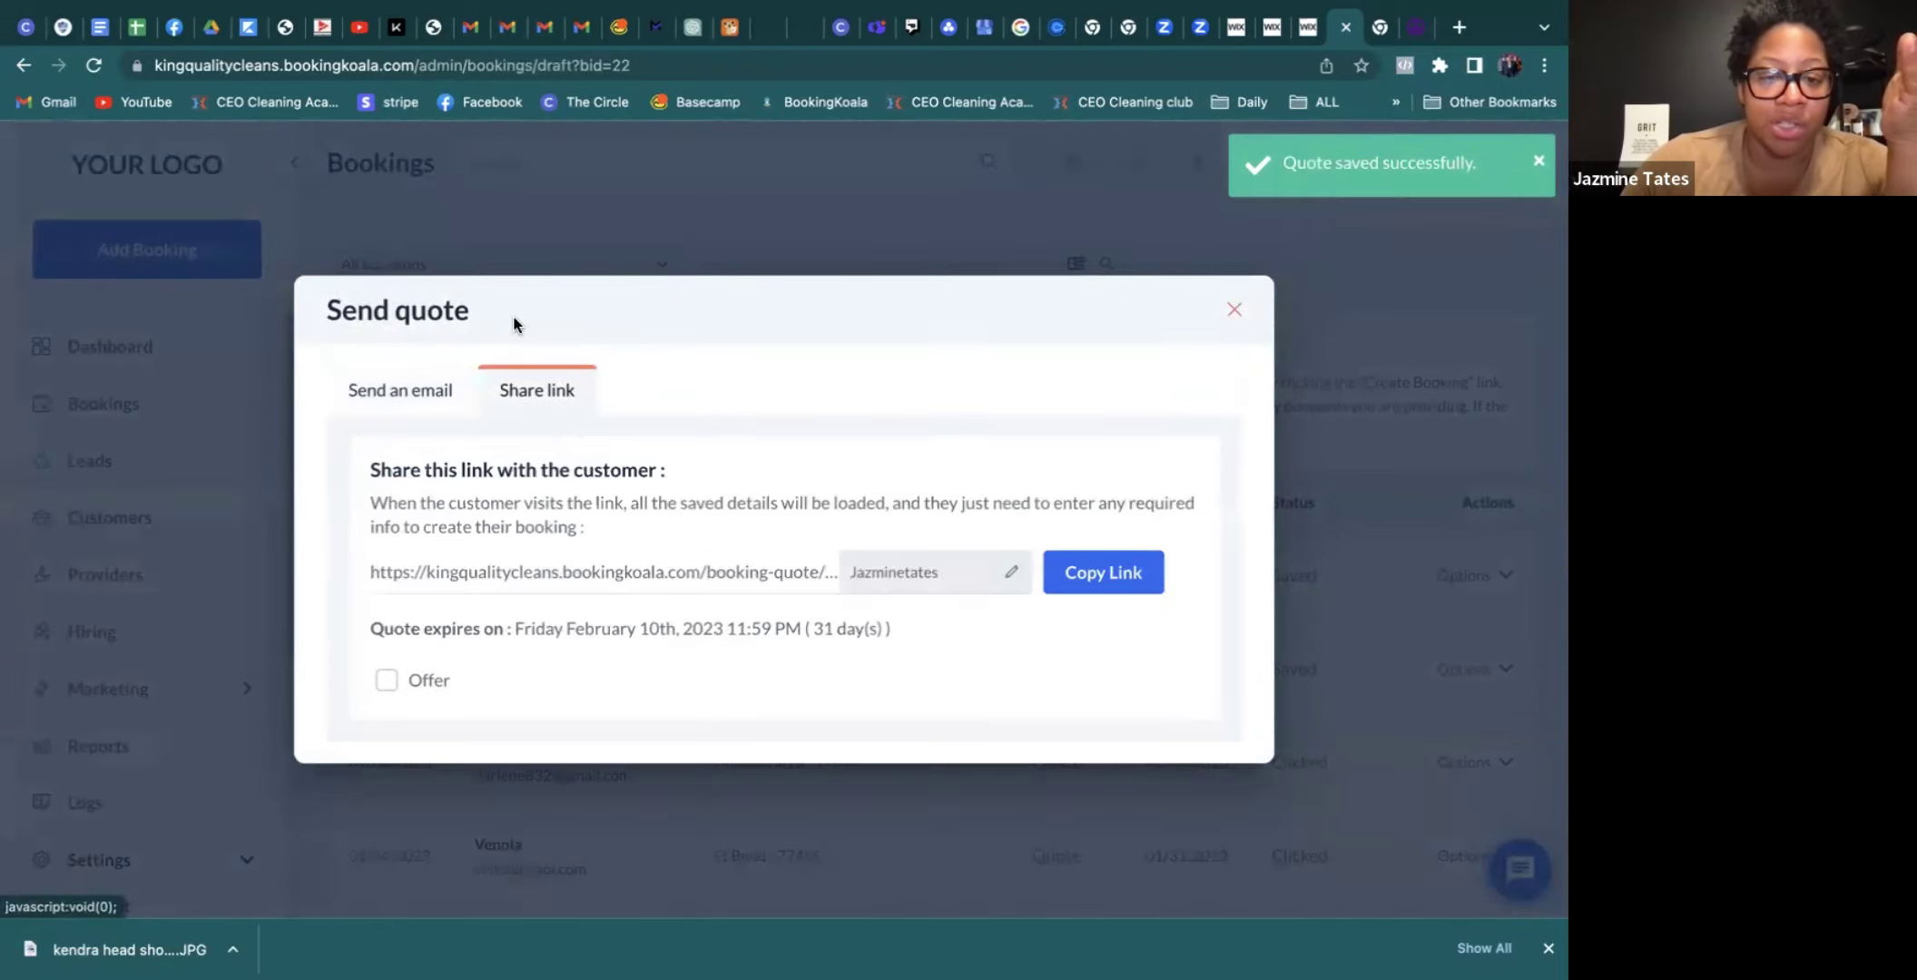
pyautogui.click(1125, 574)
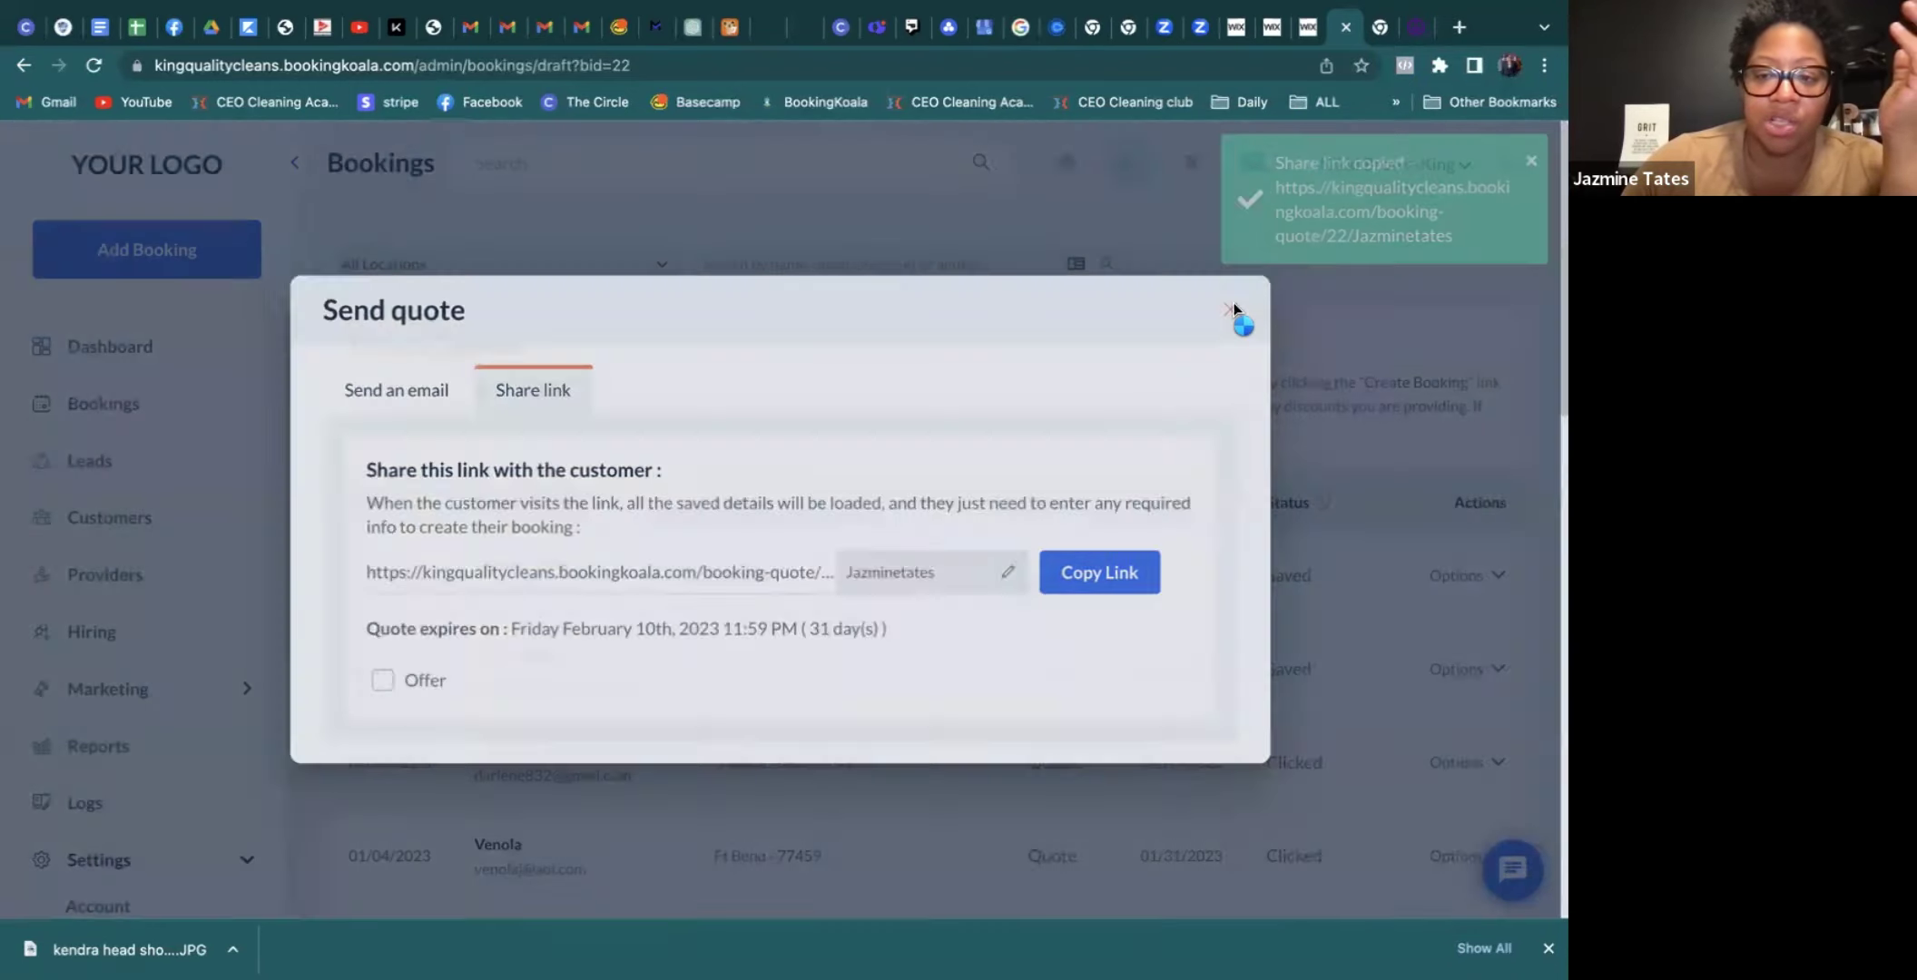
pyautogui.click(1235, 310)
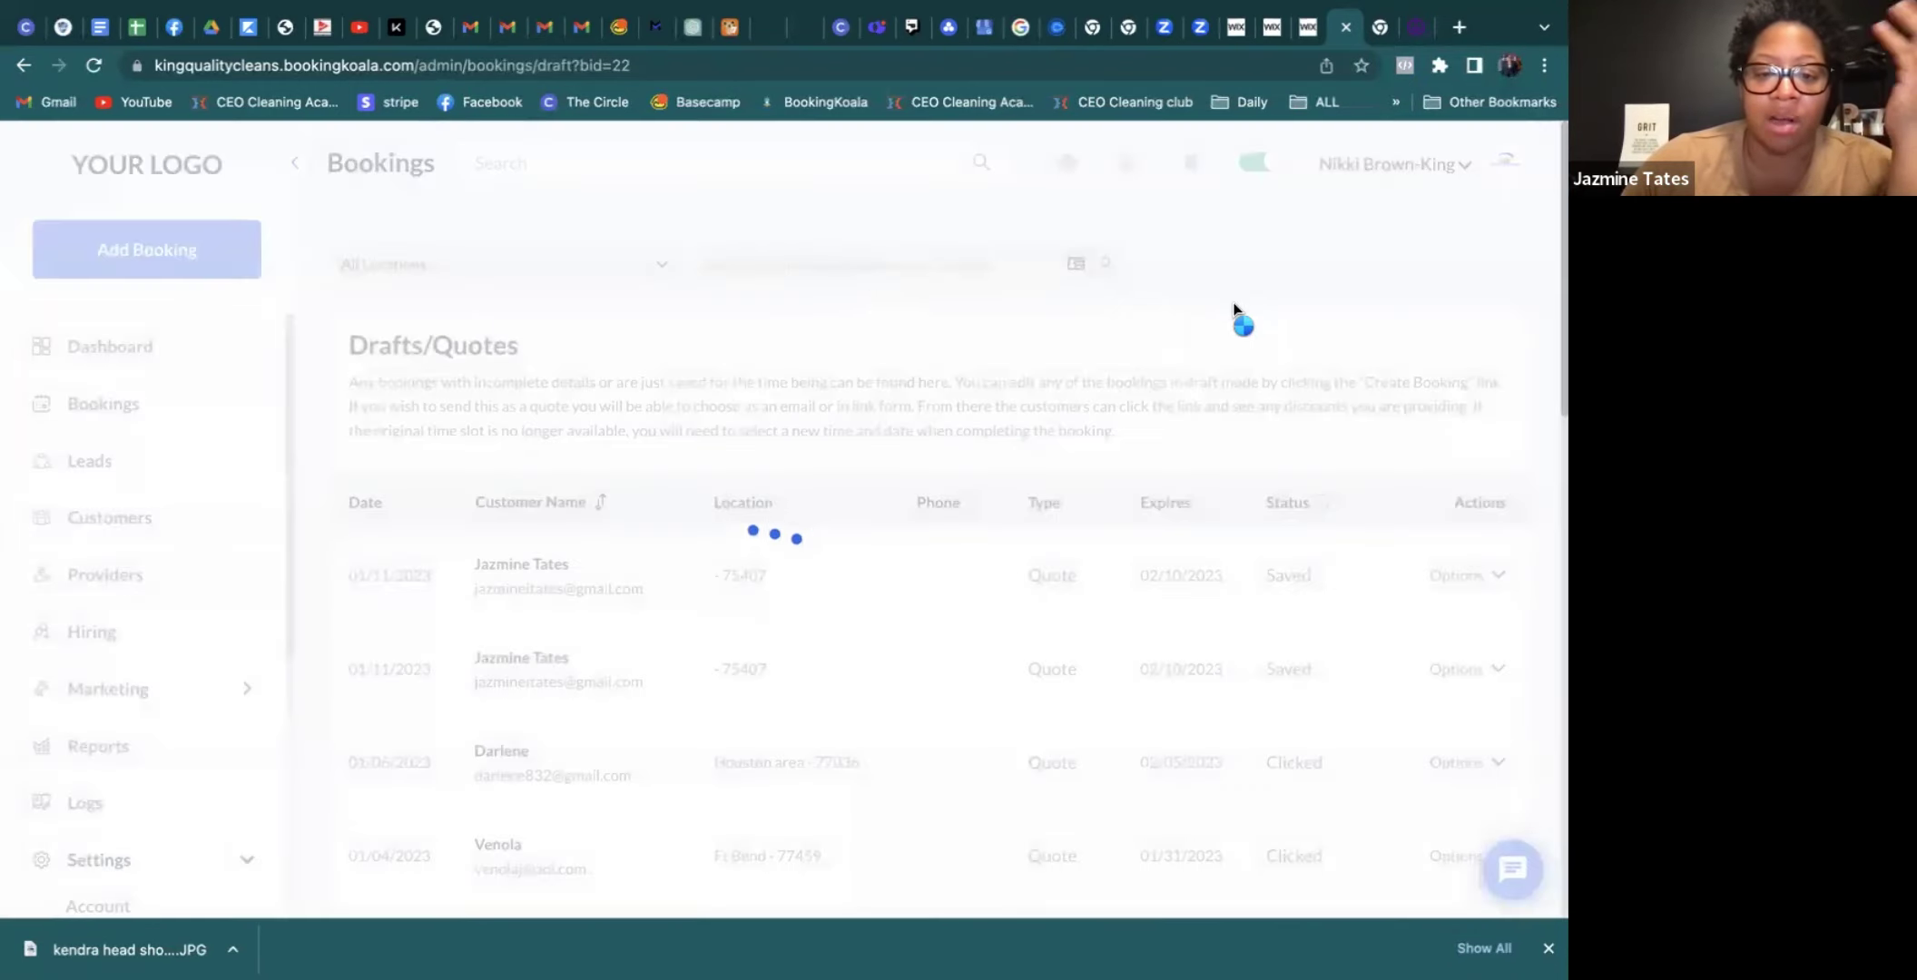
# - Open the general notification settings and review the email and SMS sections
pyautogui.moveTo(138, 363)
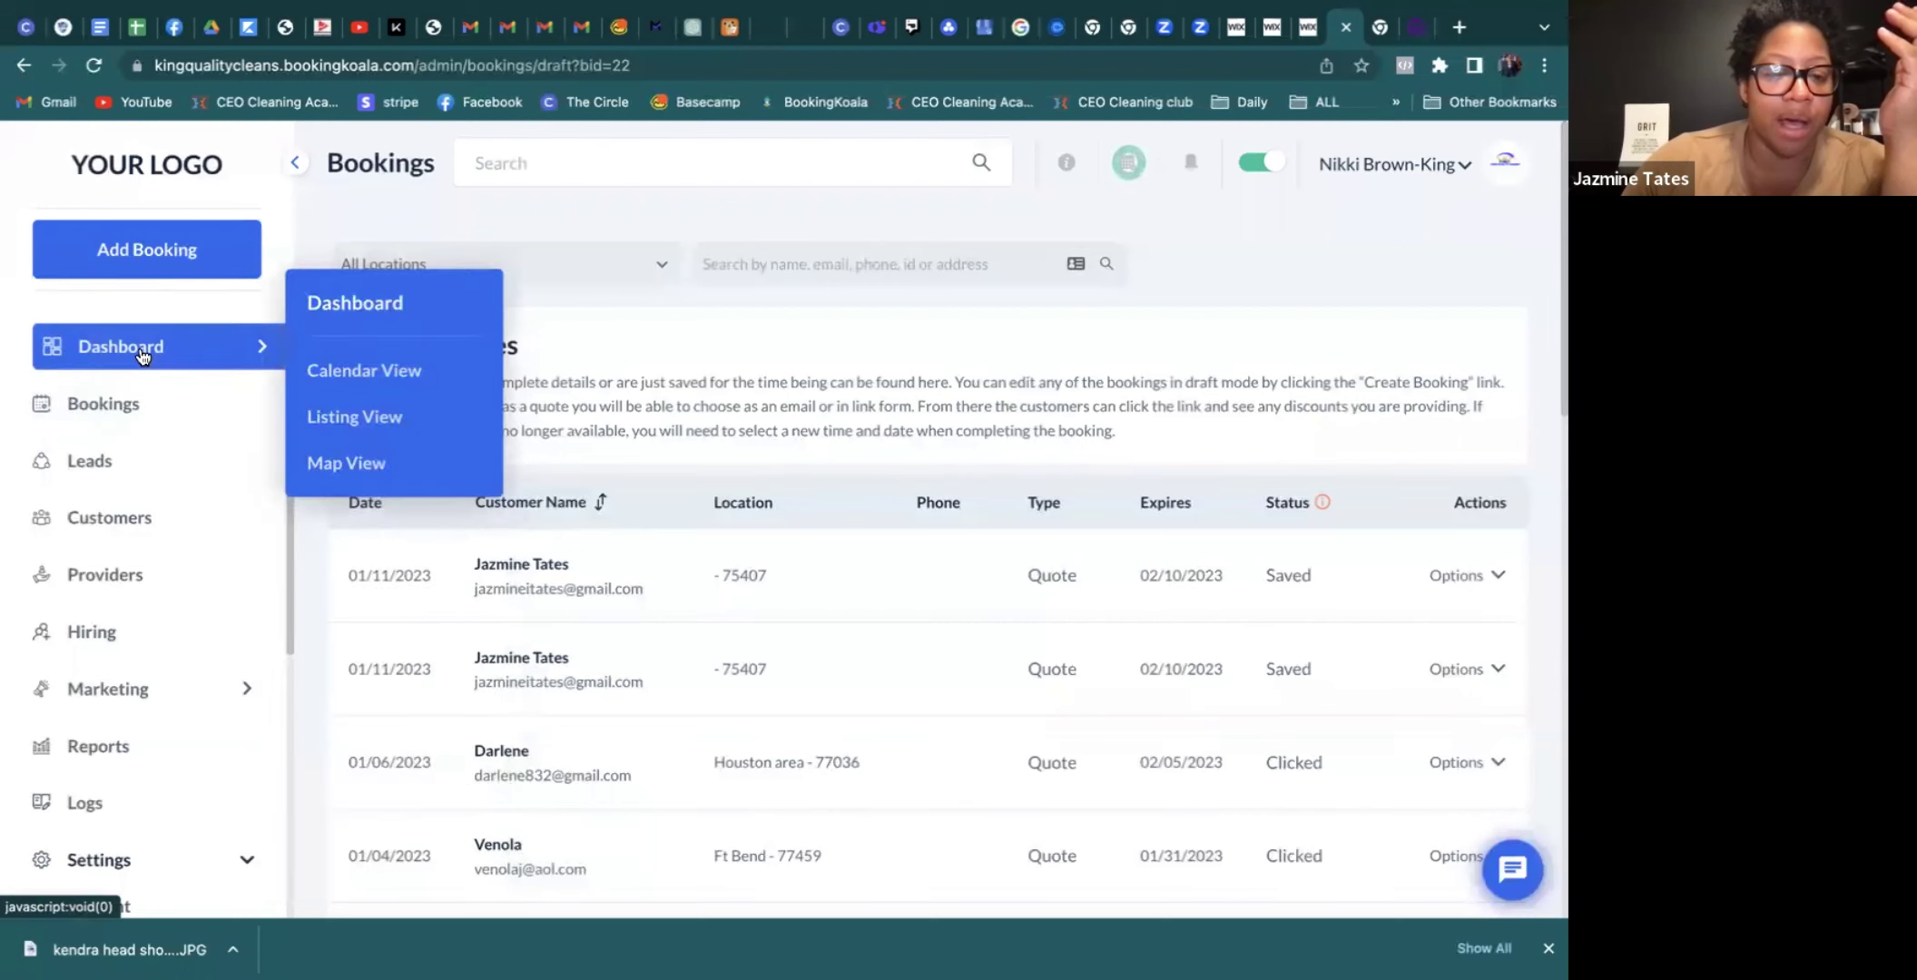
pyautogui.scroll(-5, 118, 744)
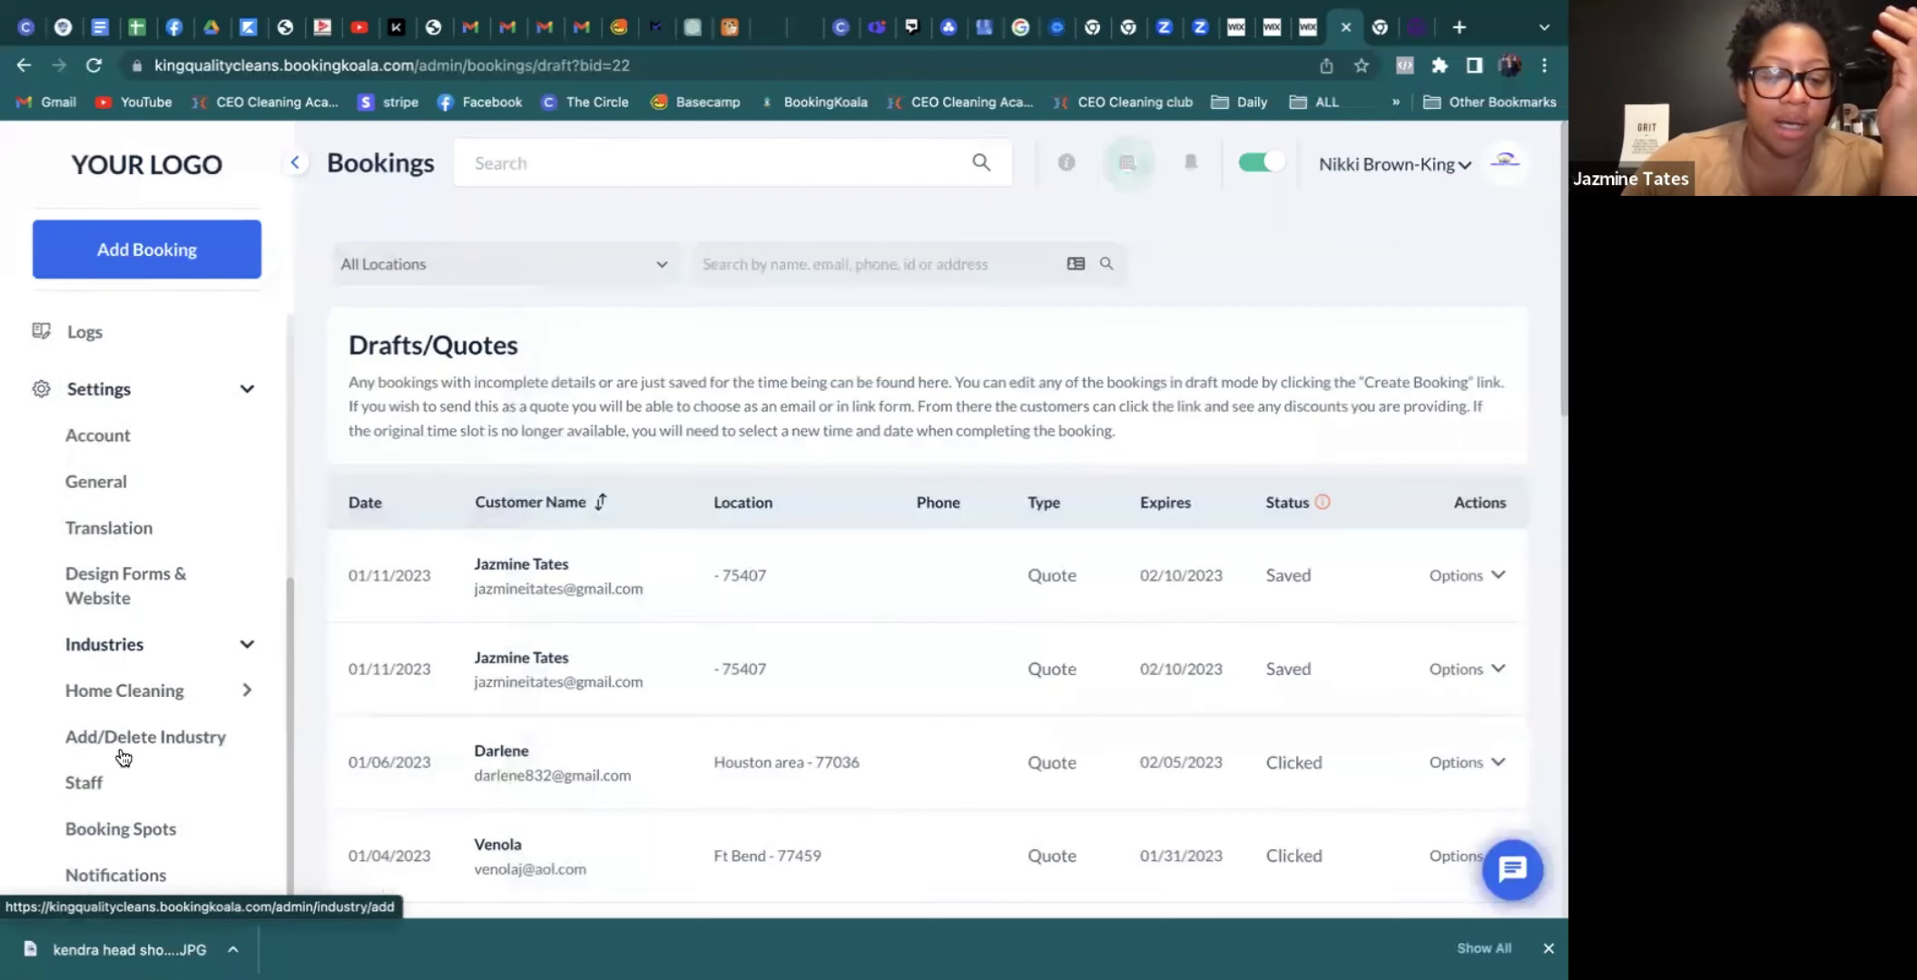
pyautogui.moveTo(124, 879)
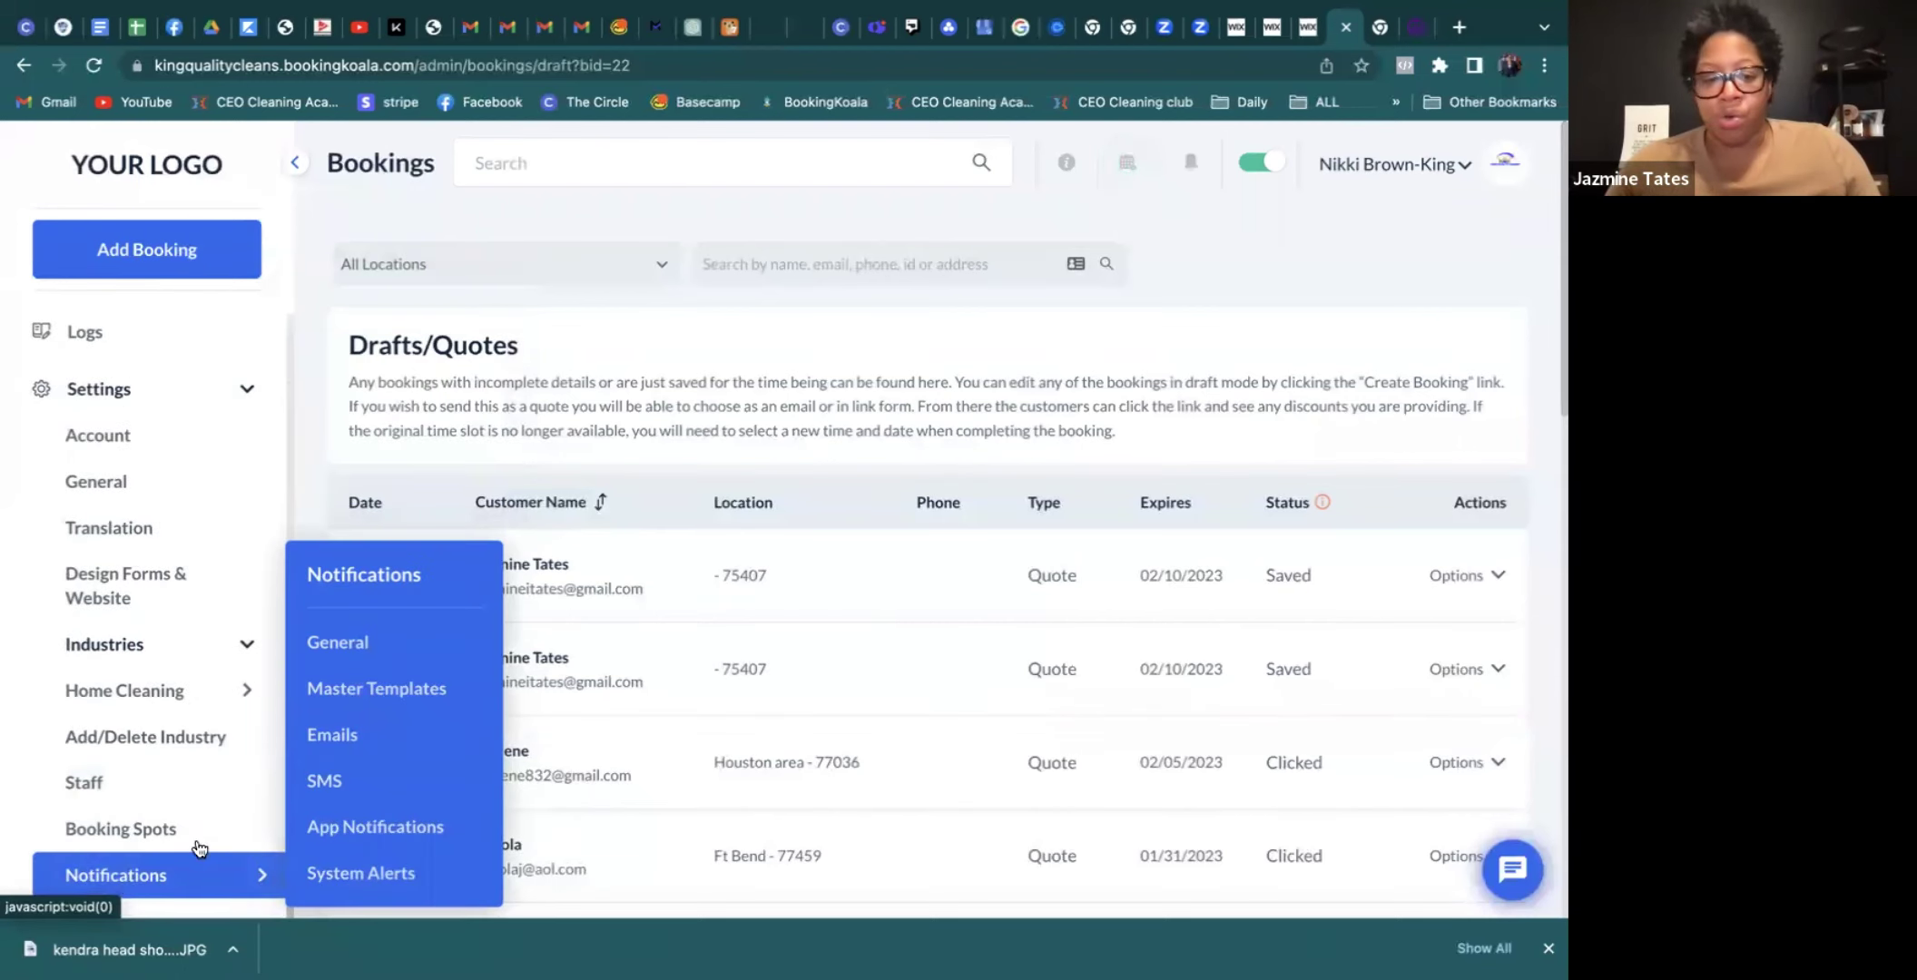
pyautogui.click(354, 652)
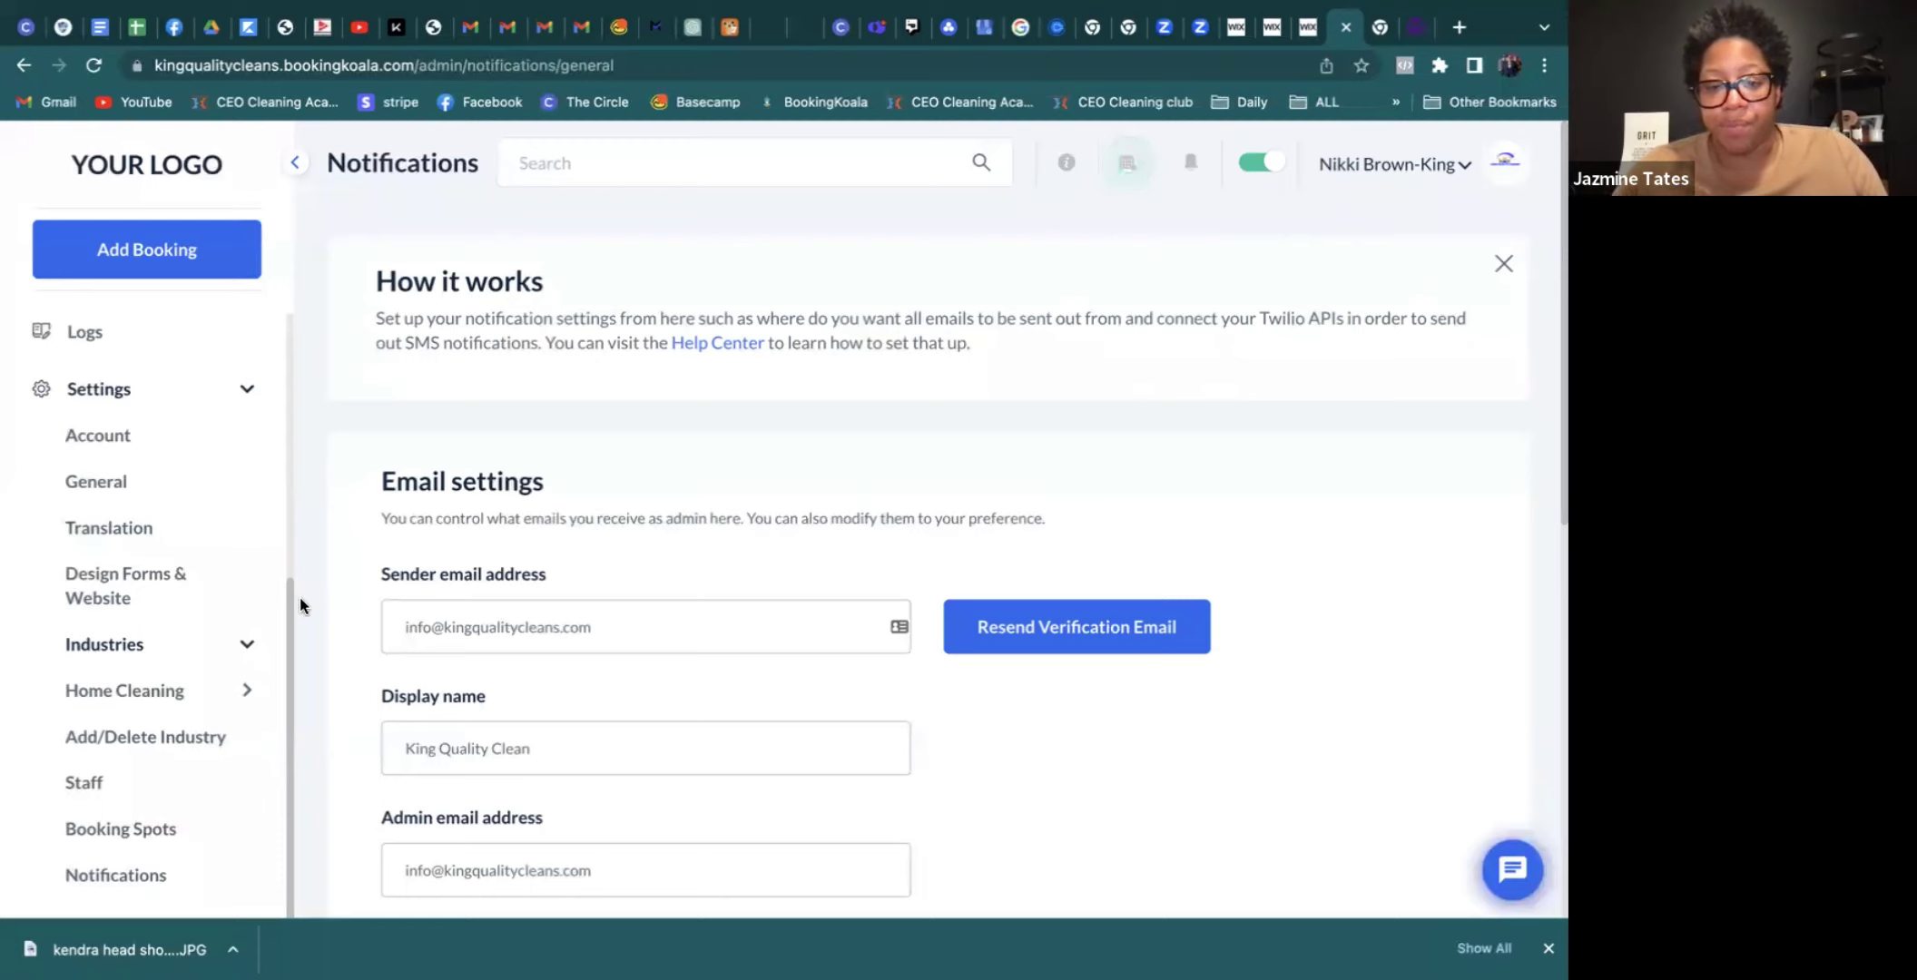
pyautogui.scroll(-3, 845, 517)
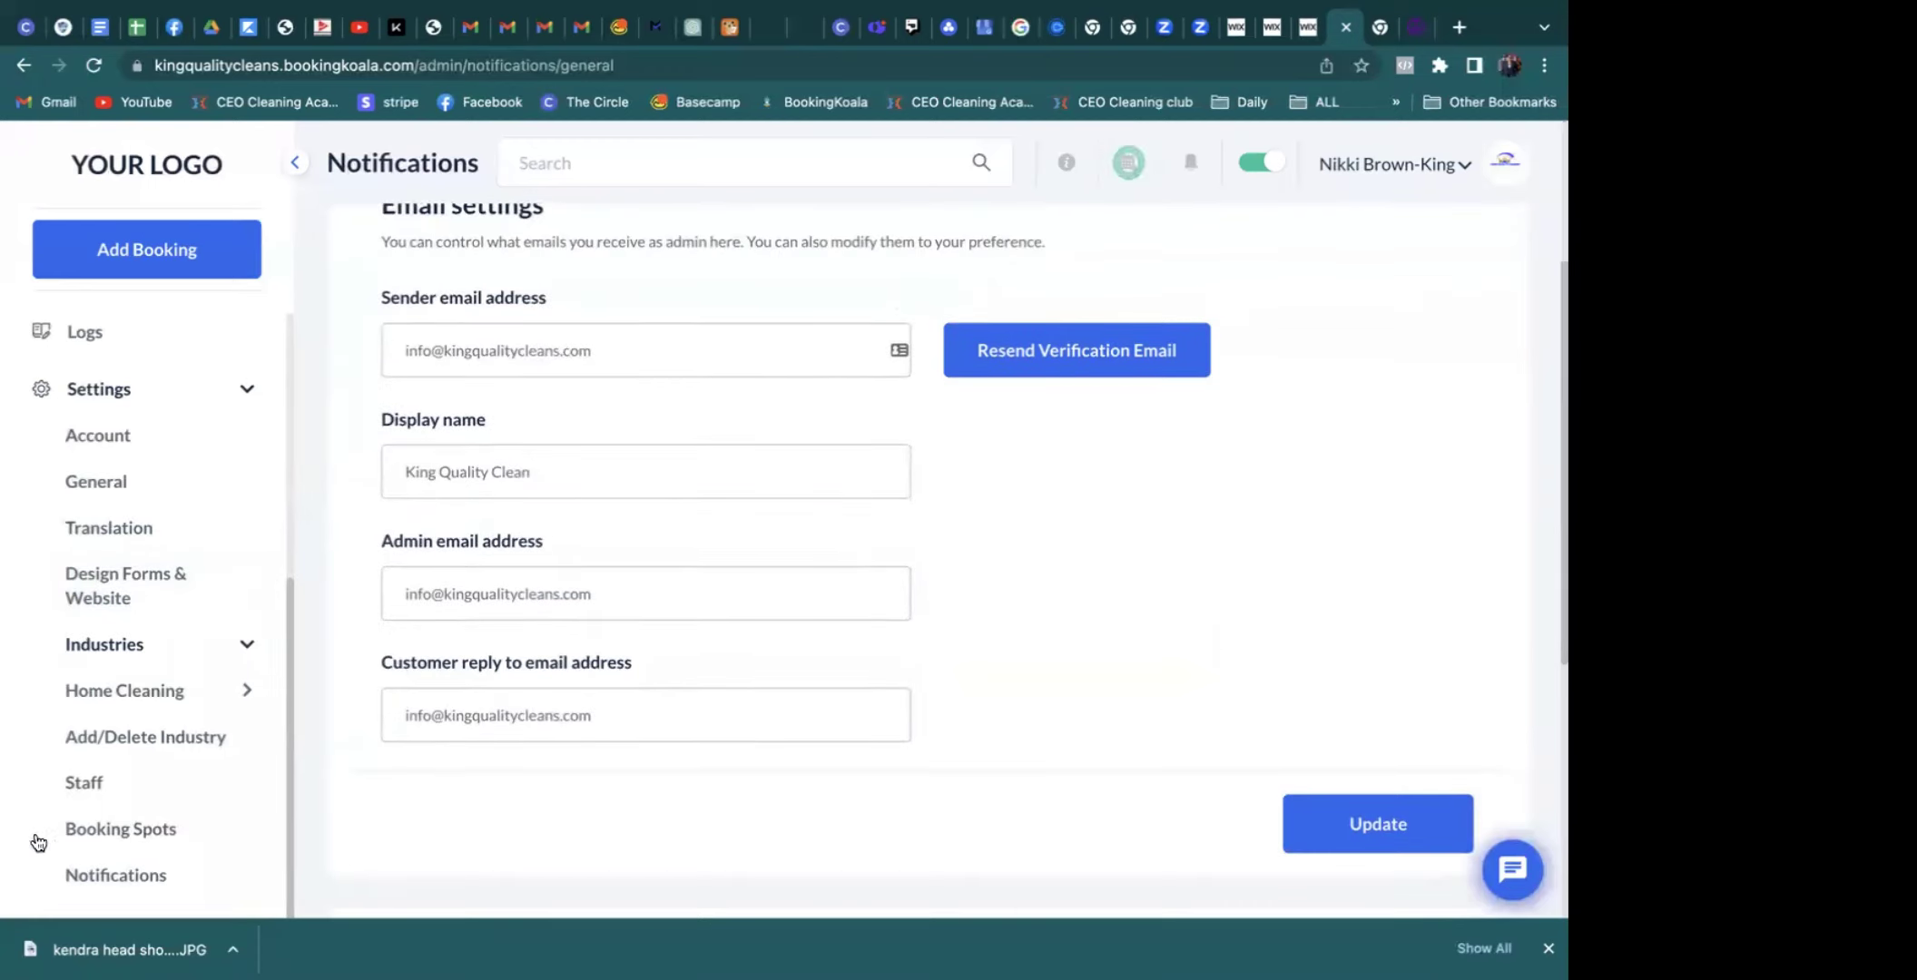
pyautogui.moveTo(216, 791)
pyautogui.scroll(-5, 177, 796)
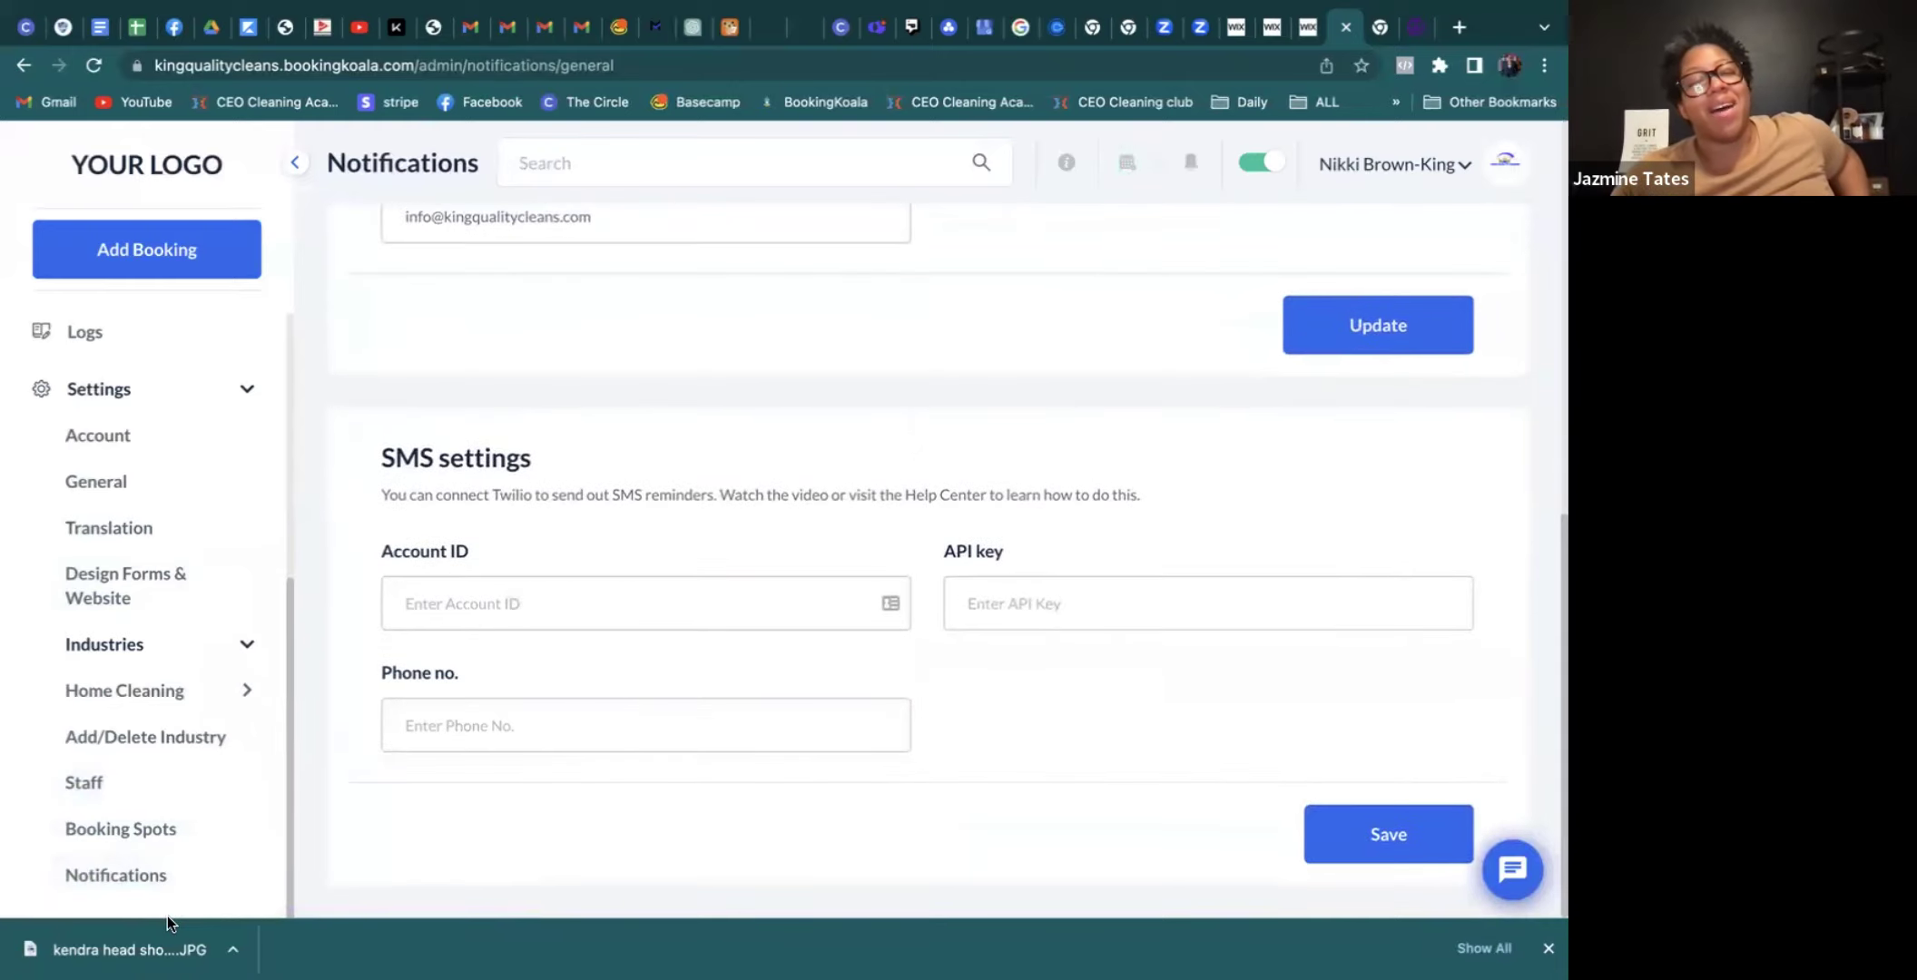
# - Reload the general notification settings and examine the sender, display name, admin and reply-to fields plus the Twilio SMS fields
pyautogui.moveTo(145, 880)
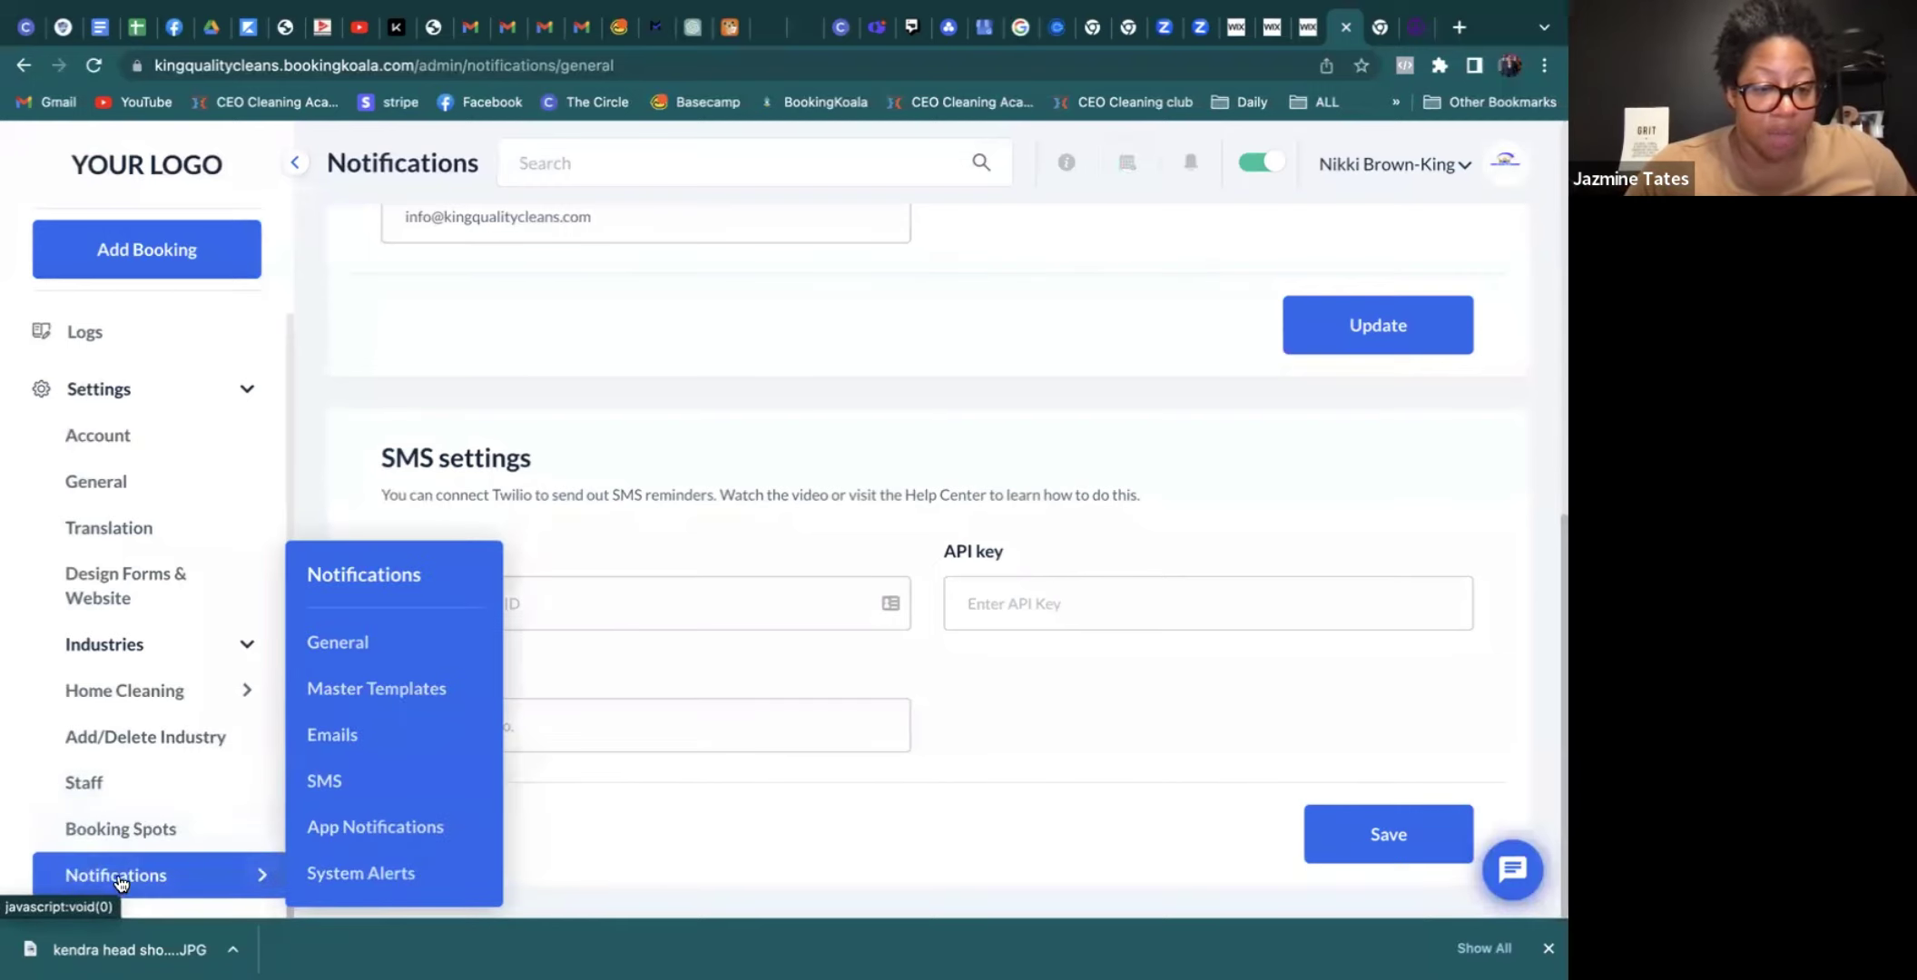
pyautogui.click(332, 646)
pyautogui.scroll(-4, 567, 562)
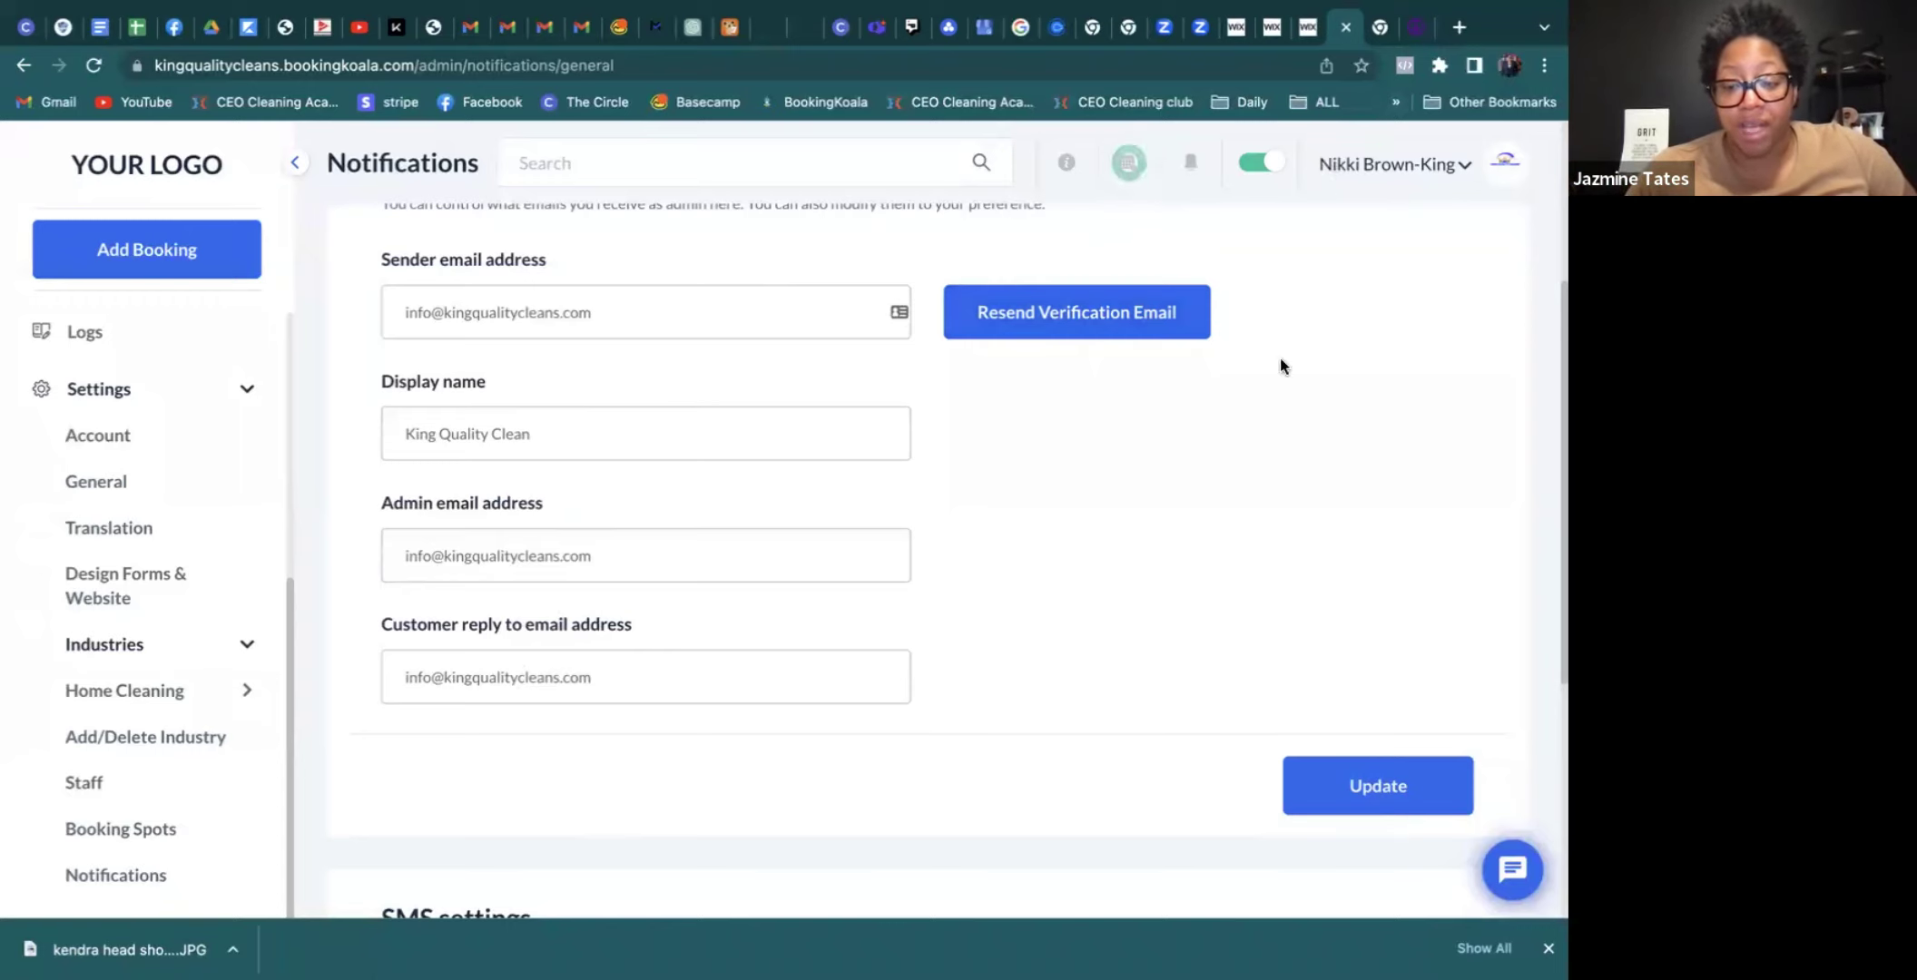
pyautogui.click(1350, 786)
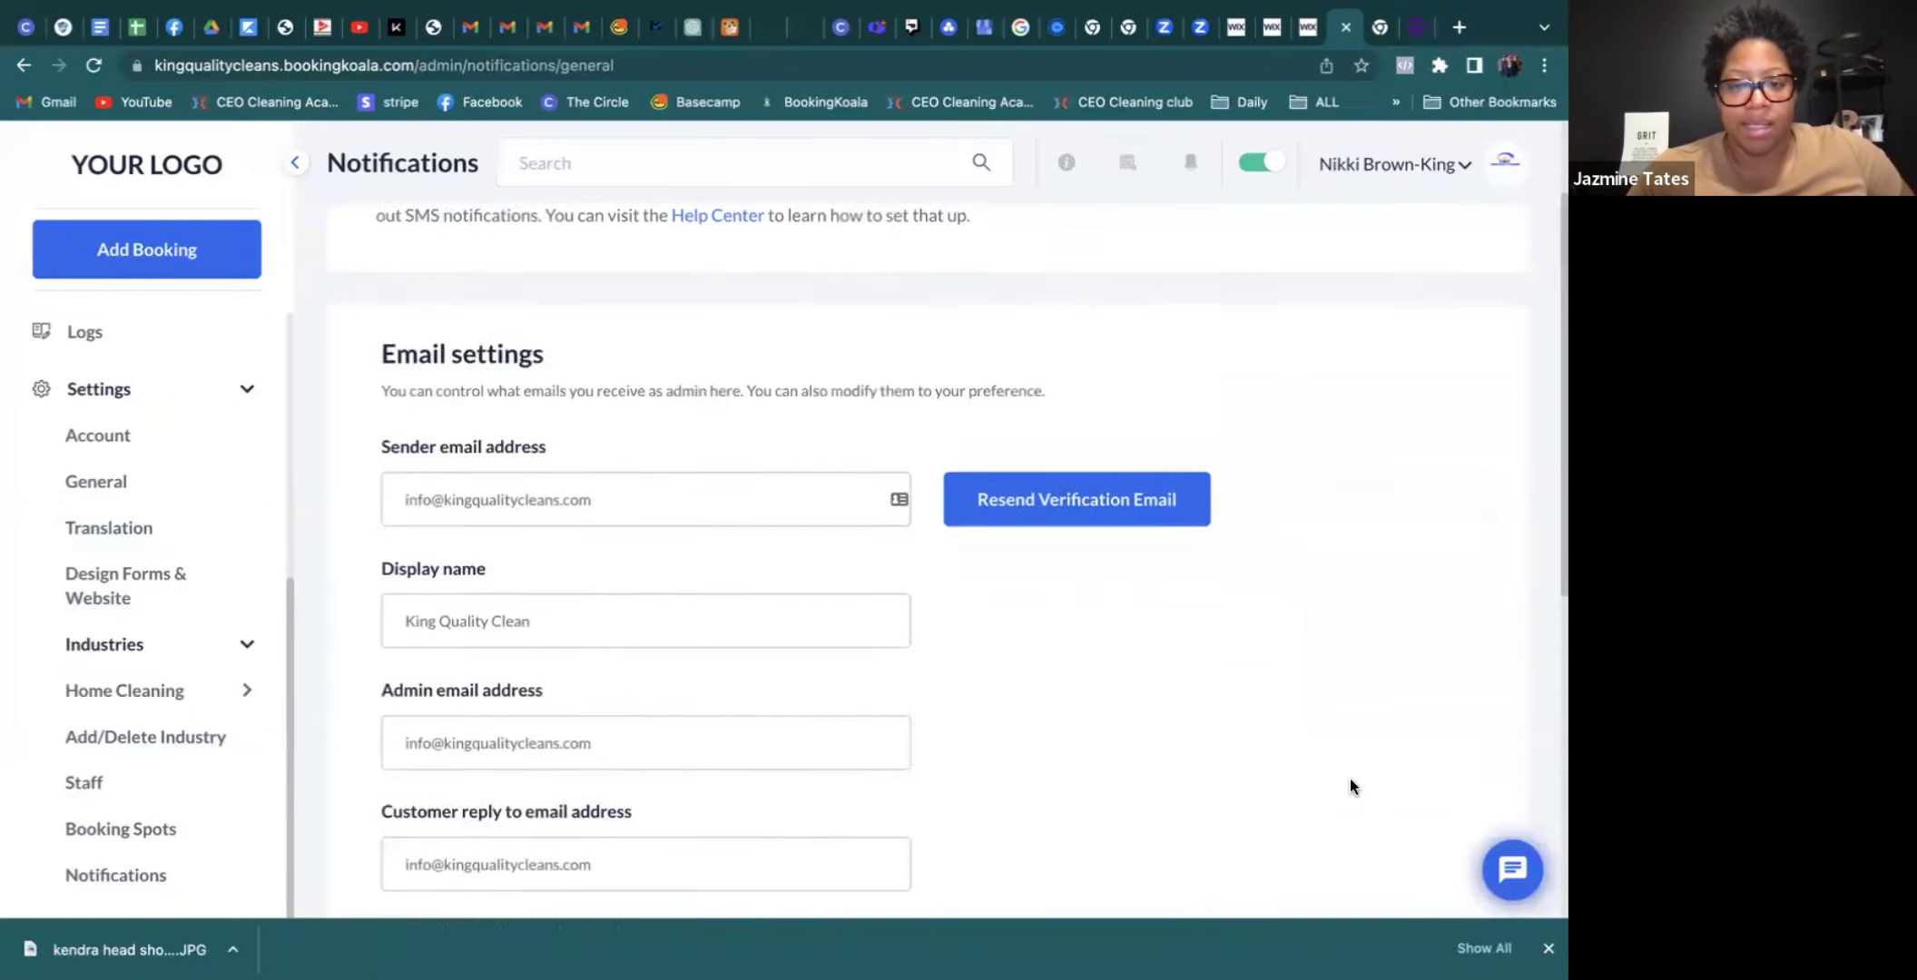
pyautogui.scroll(-4, 1350, 786)
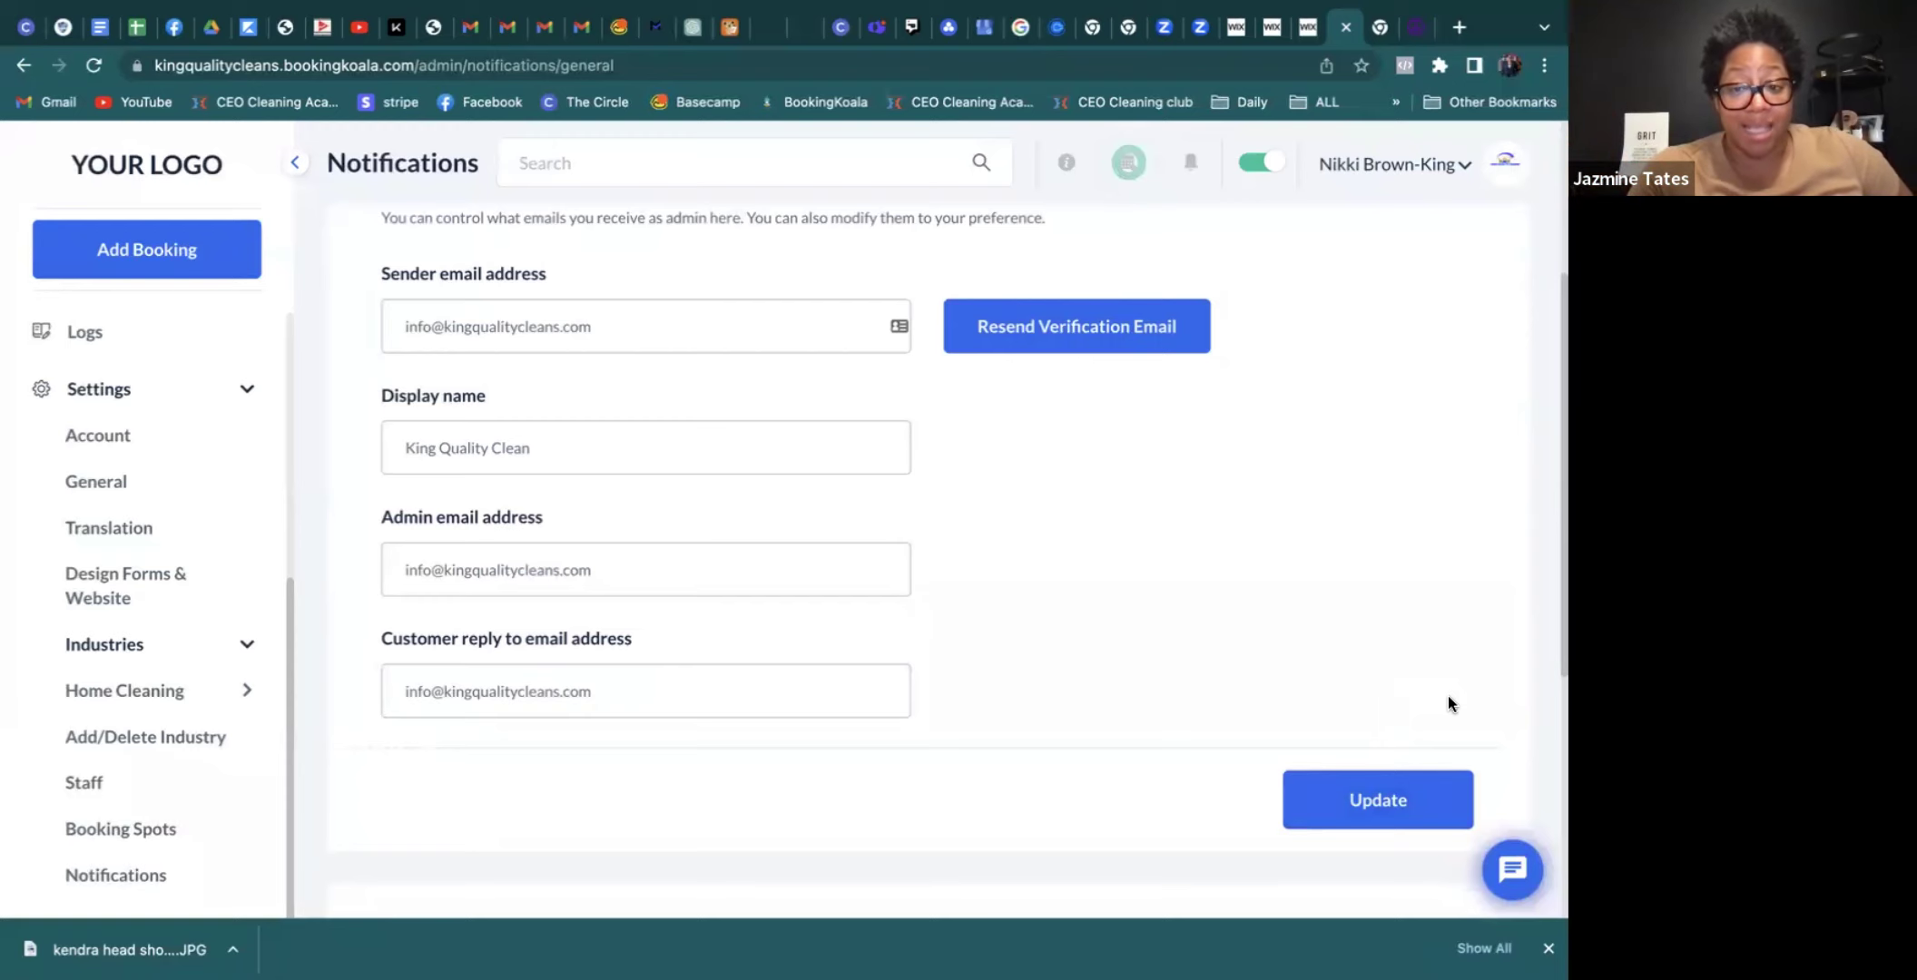
pyautogui.scroll(-1, 1449, 695)
pyautogui.scroll(3, 1449, 695)
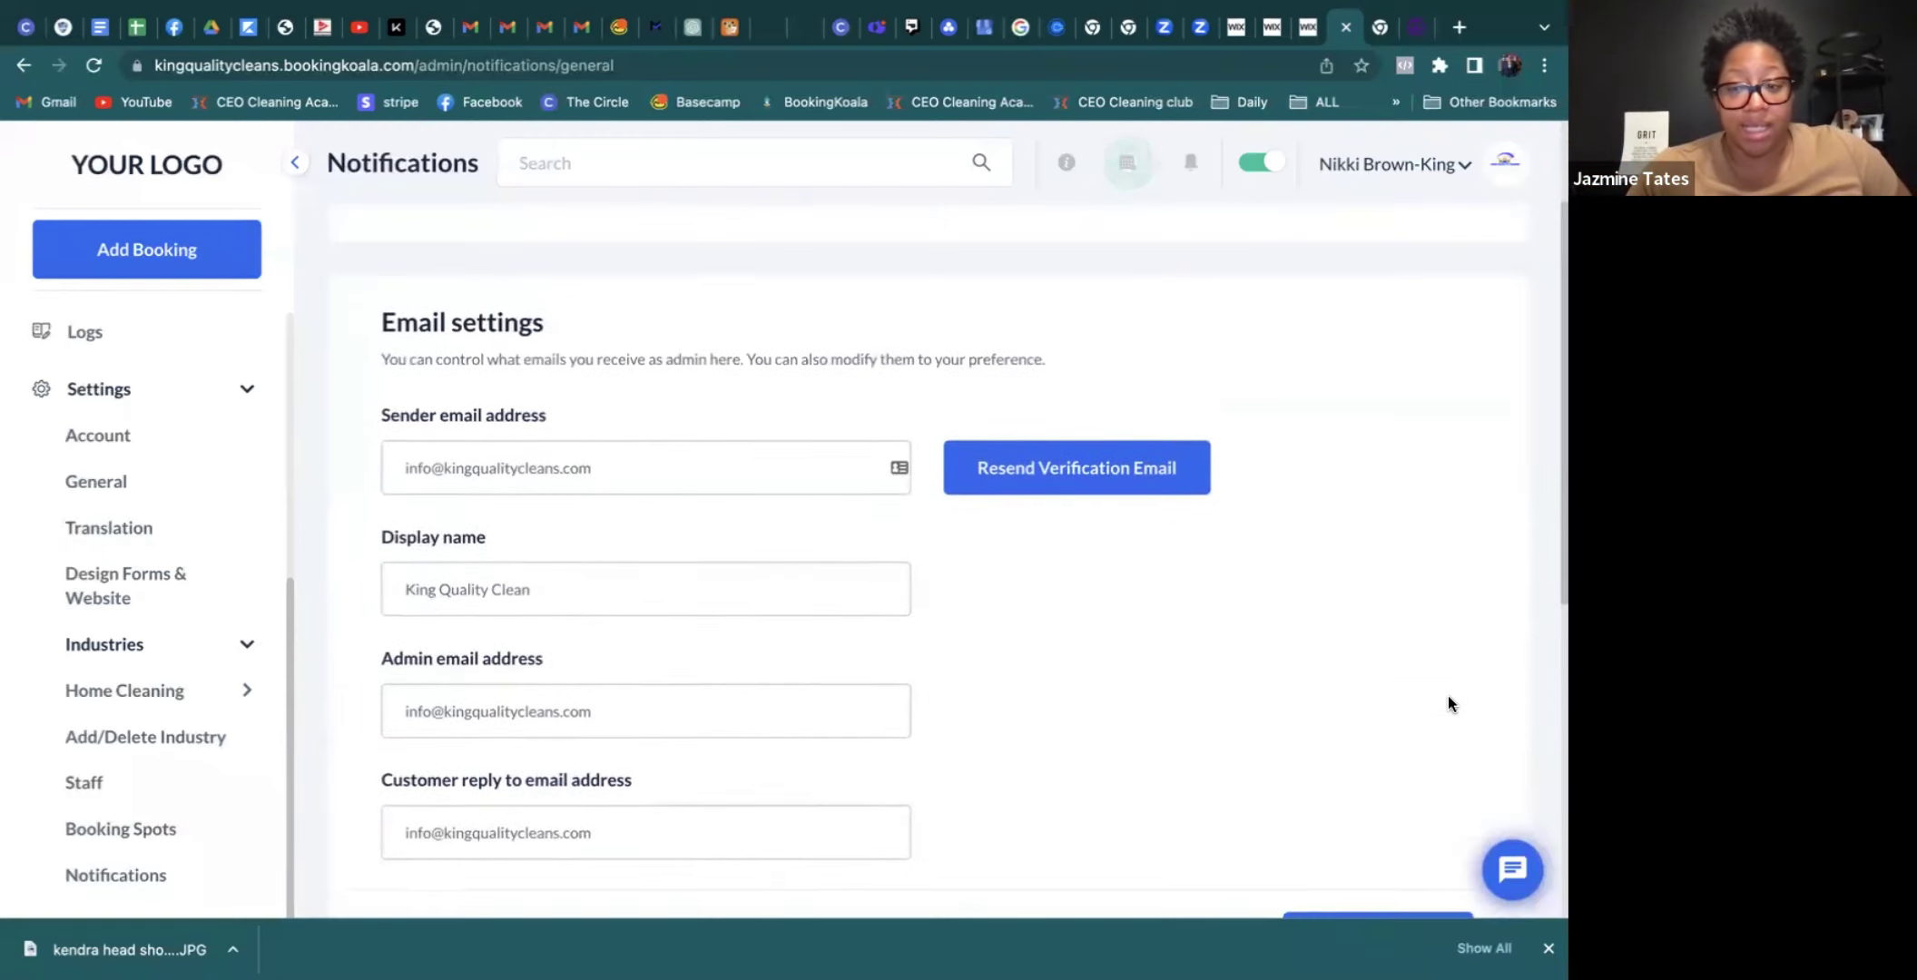
pyautogui.scroll(-1, 1449, 695)
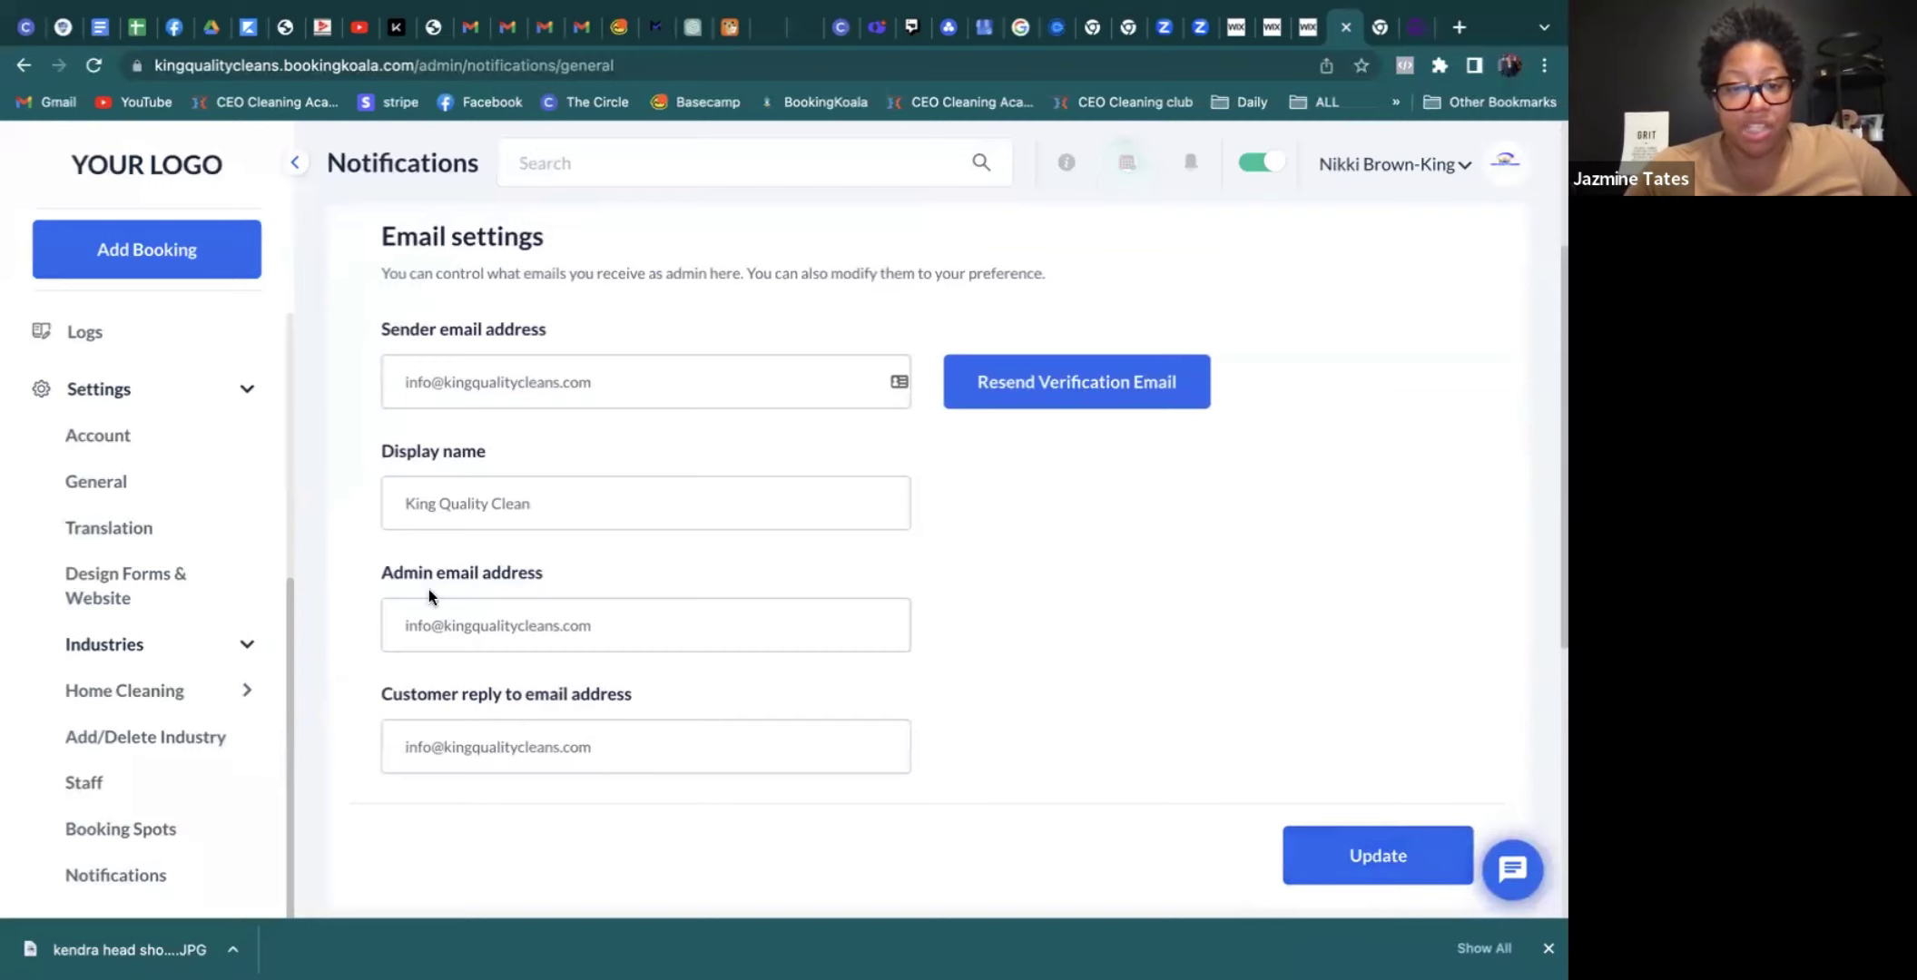
pyautogui.scroll(-6, 954, 544)
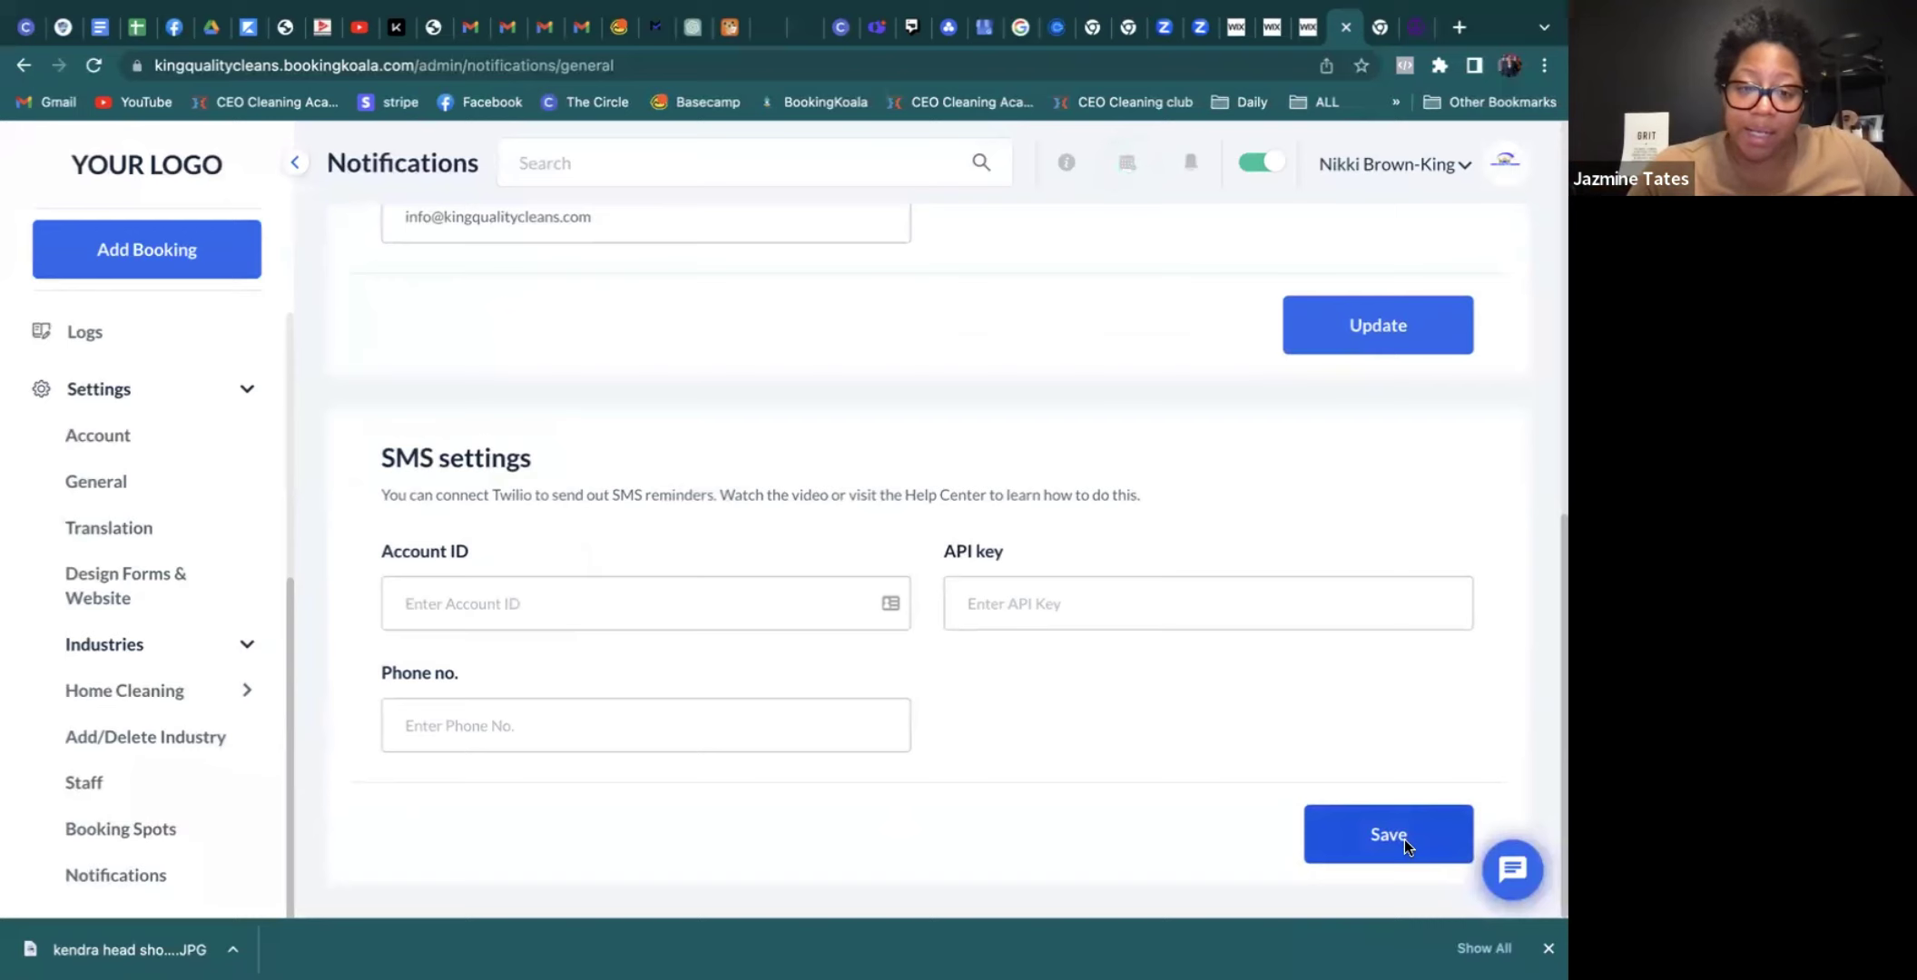
pyautogui.scroll(6, 1406, 841)
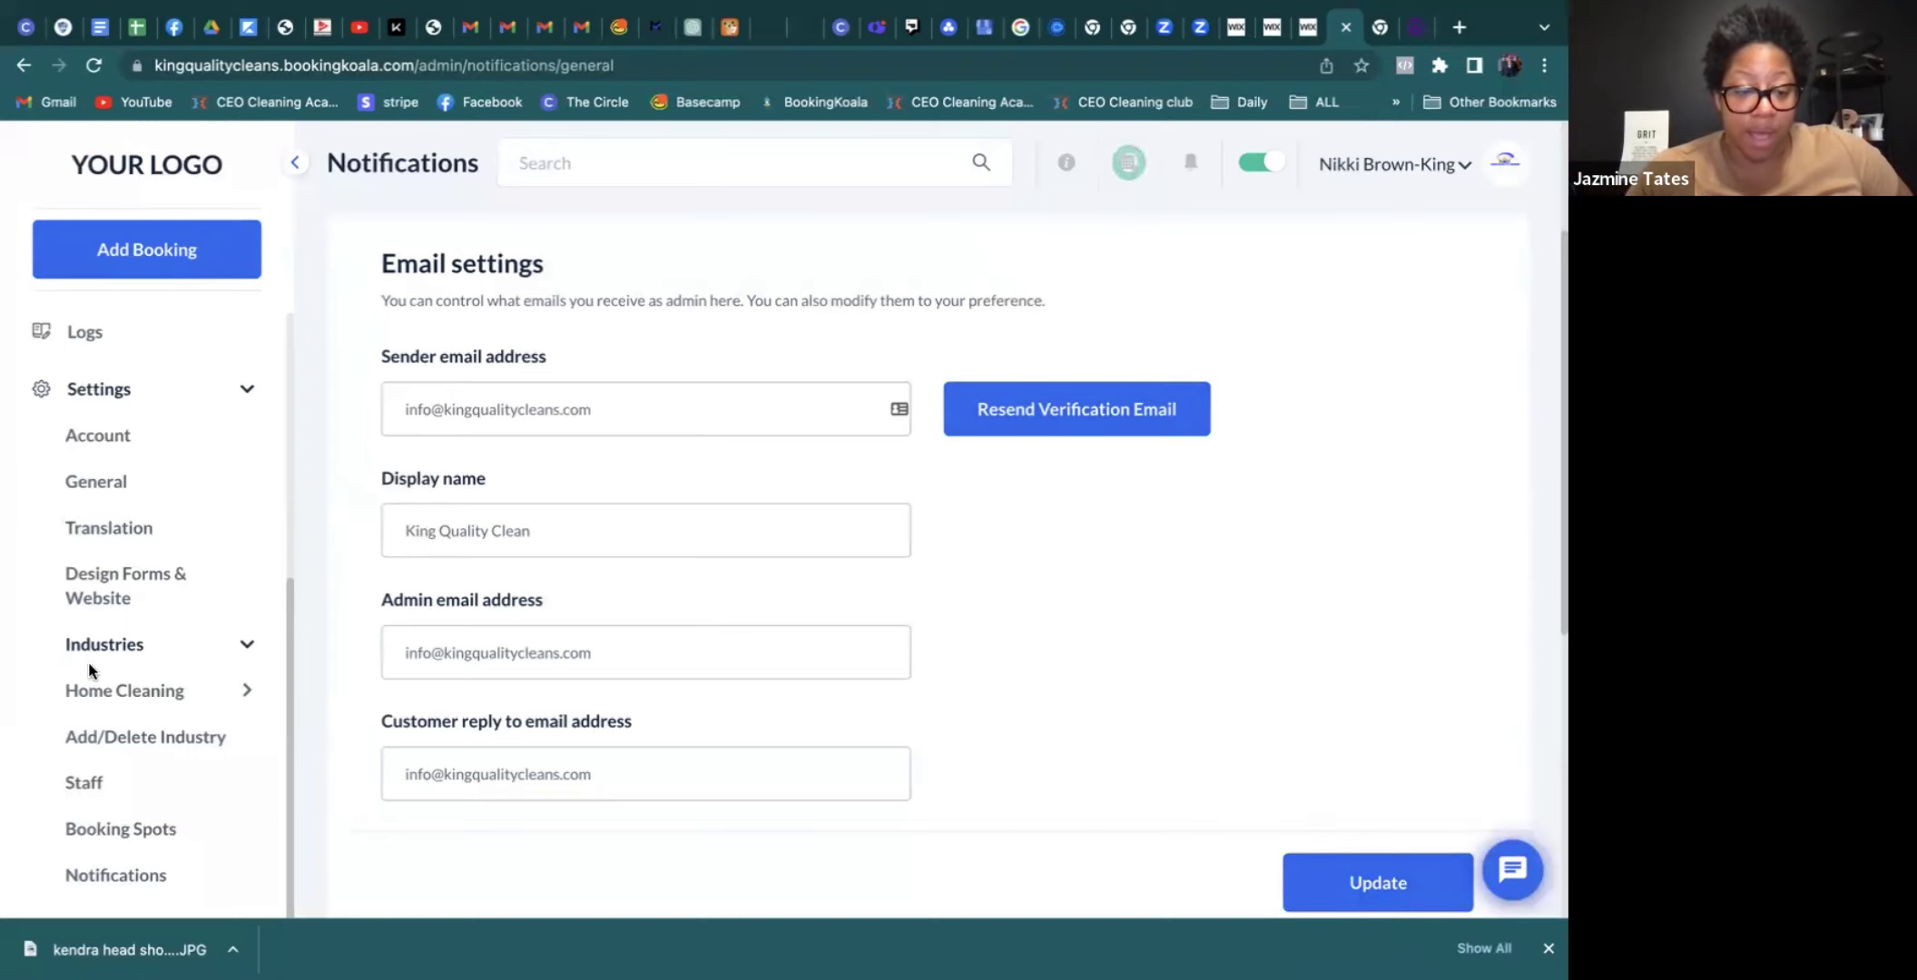
# - Look through the staff and notification setting options, then return to the start of the general notification settings
pyautogui.moveTo(162, 858)
pyautogui.scroll(-5, 162, 857)
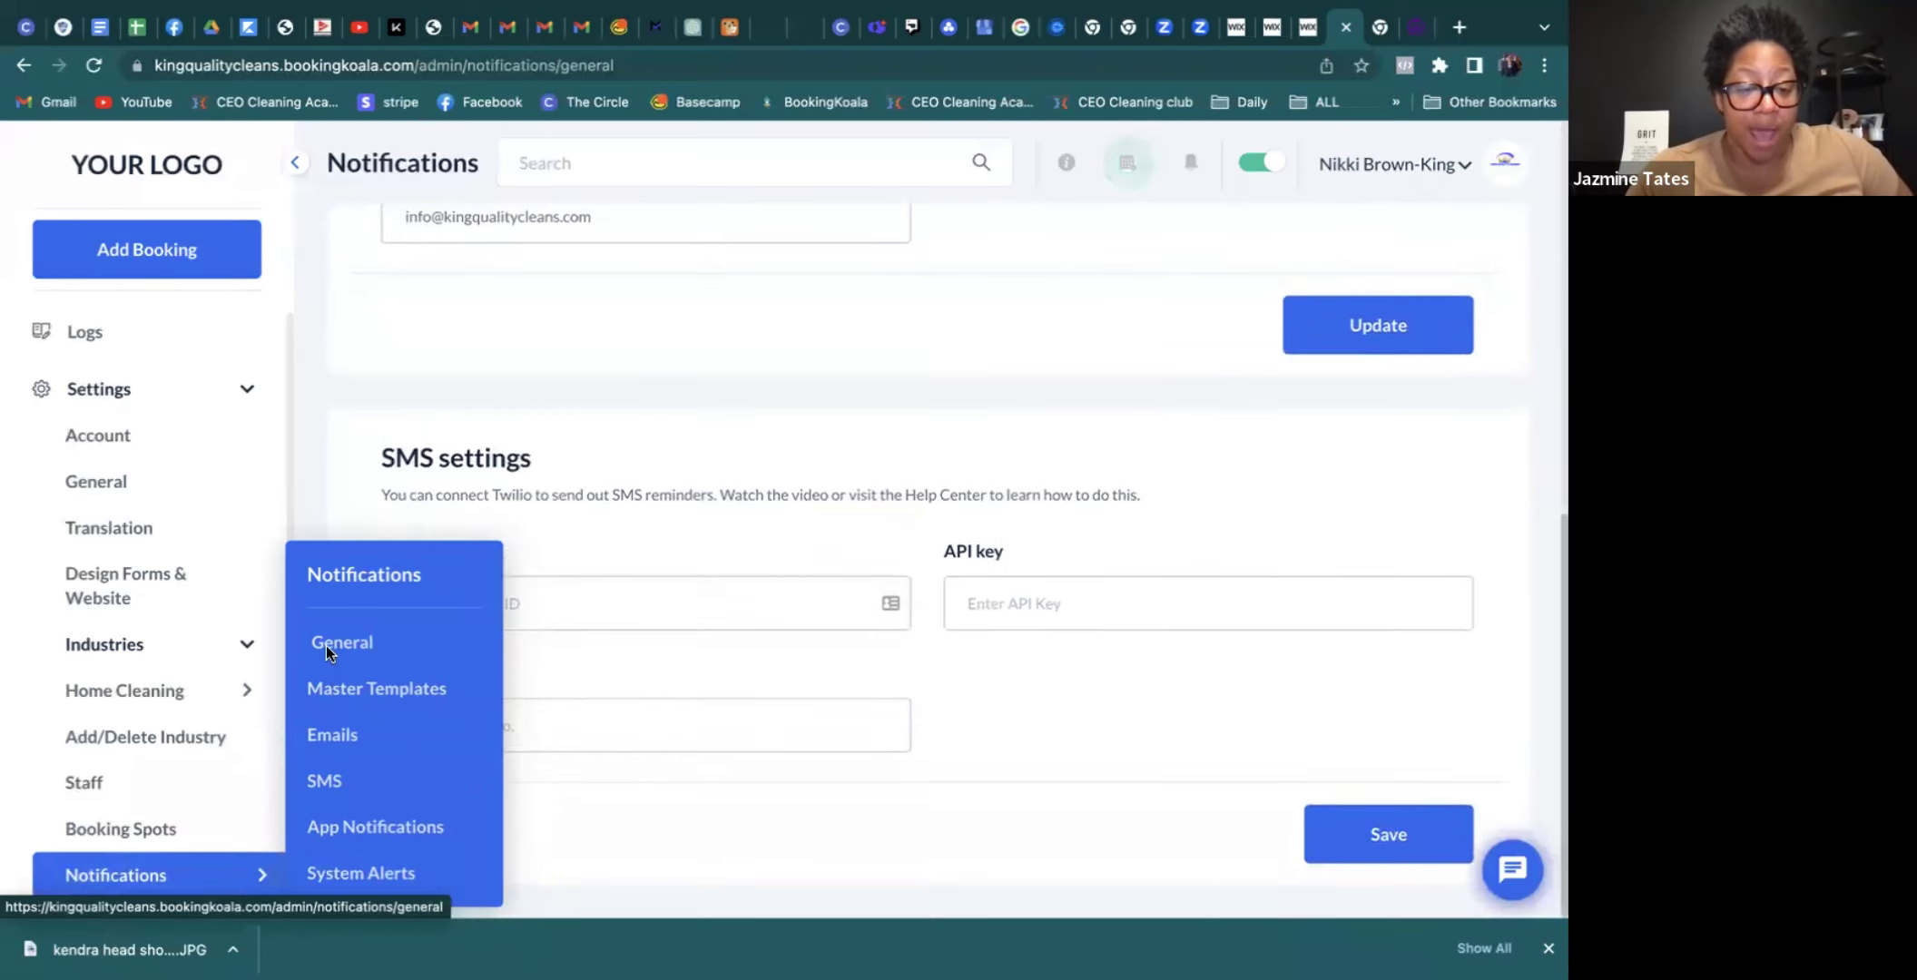
pyautogui.moveTo(152, 790)
pyautogui.scroll(-1, 152, 790)
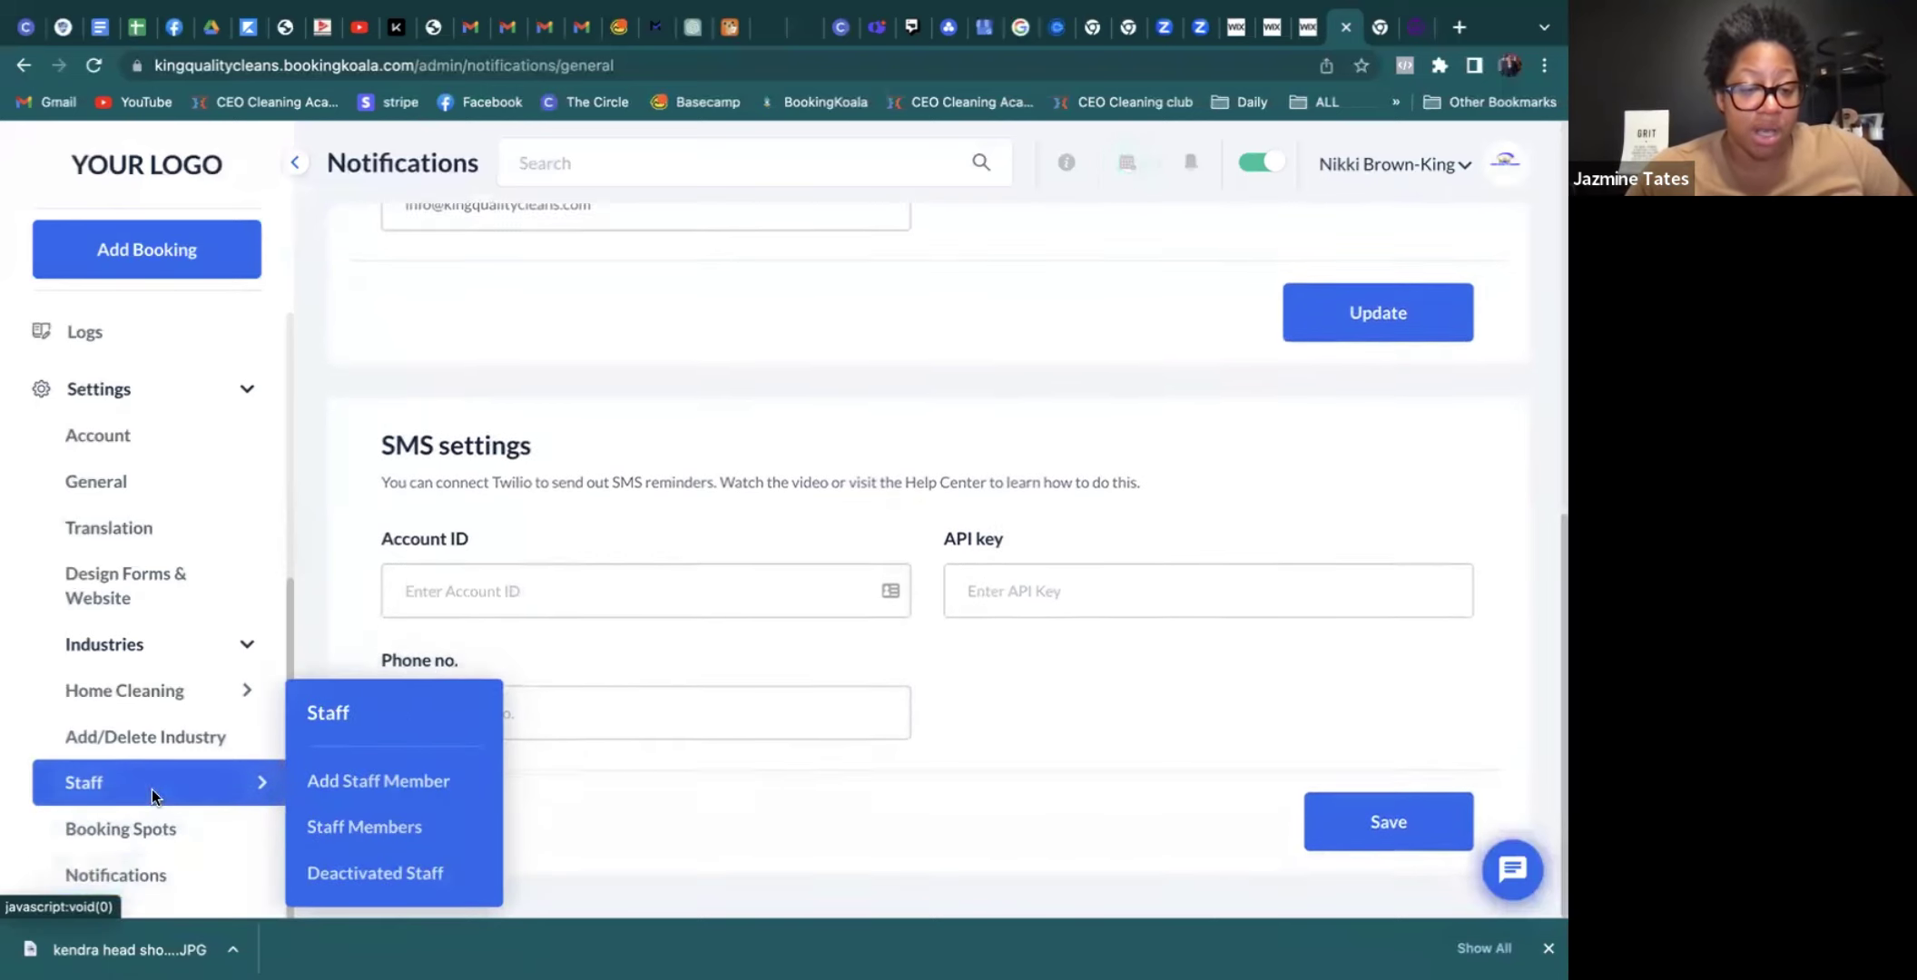
pyautogui.scroll(1, 152, 790)
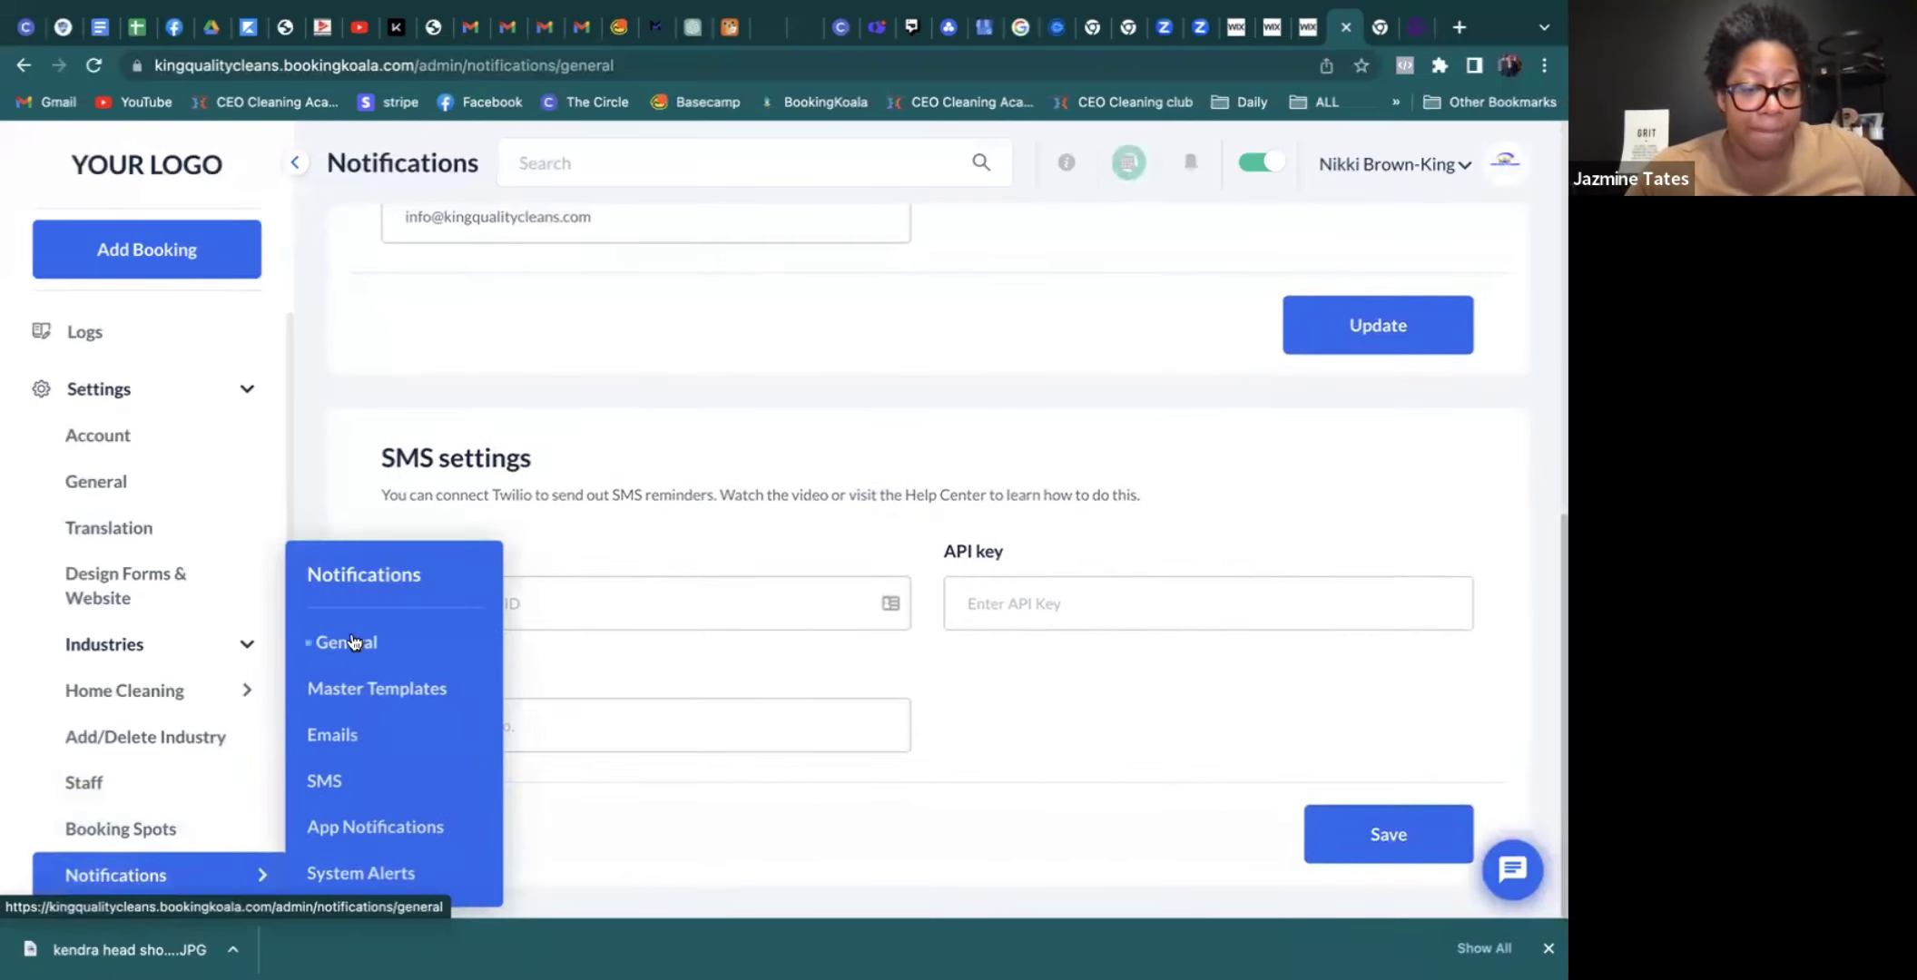
pyautogui.click(352, 641)
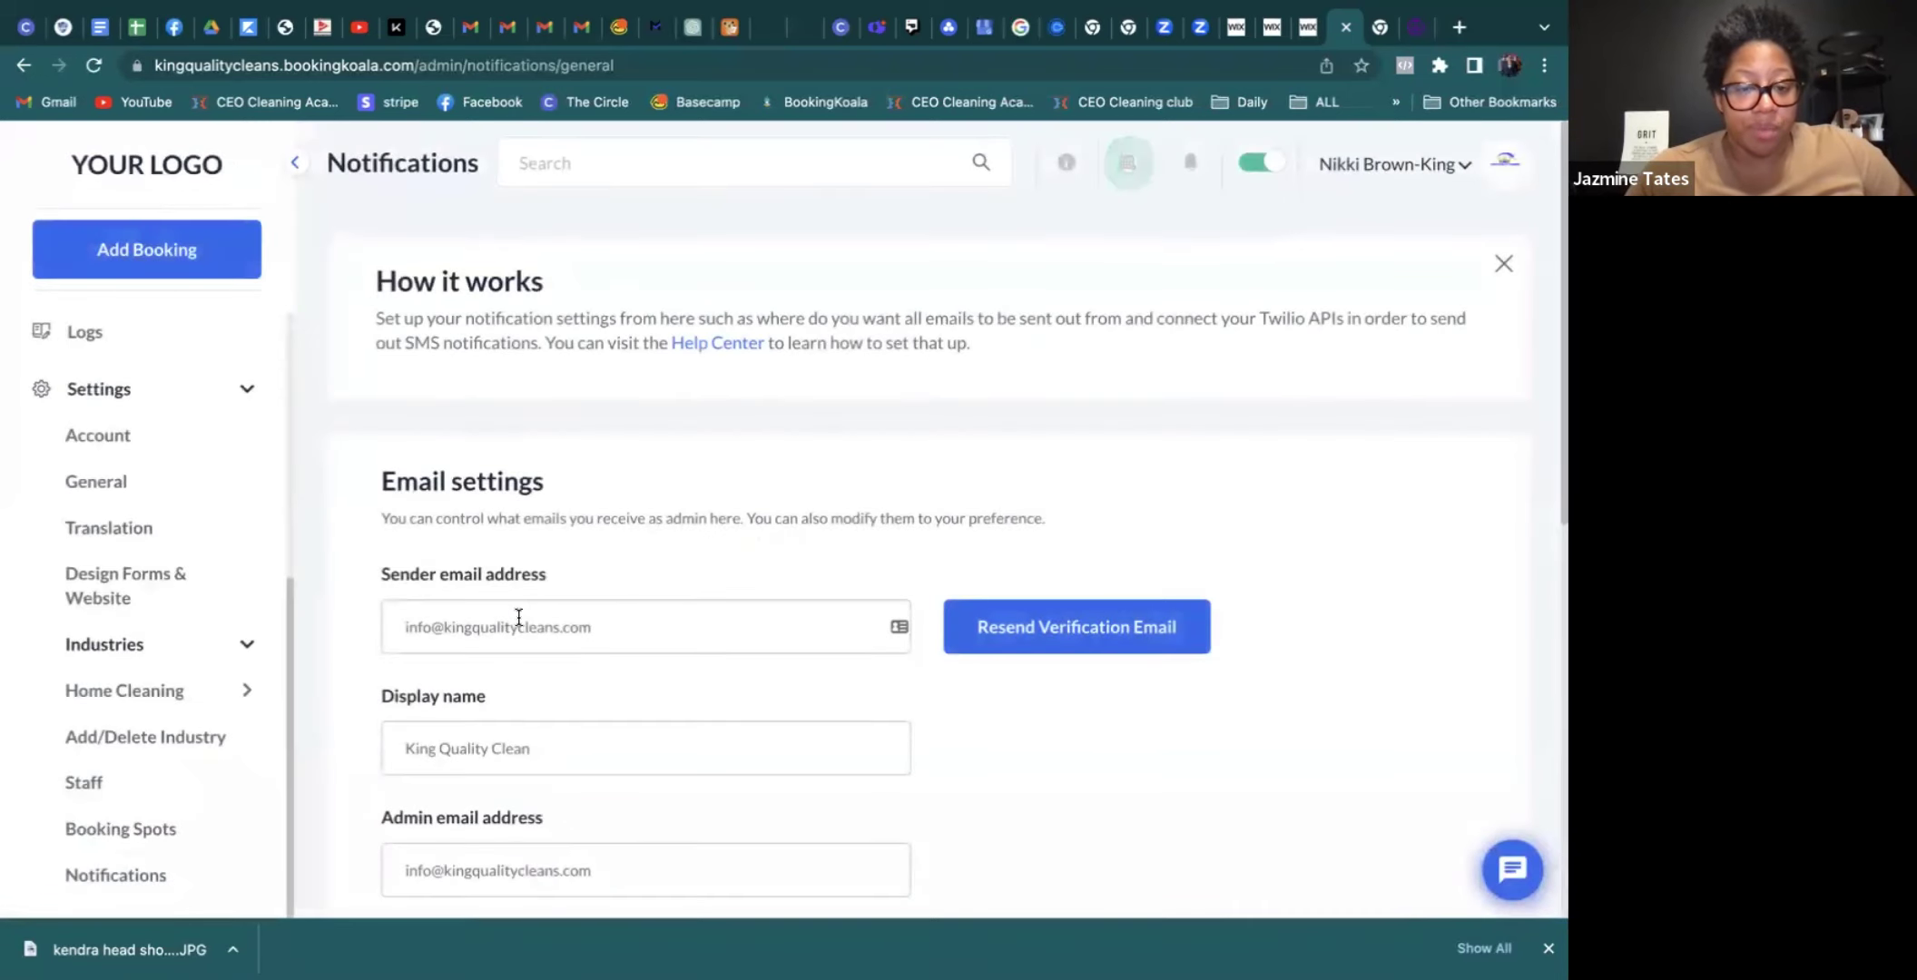
# - Open the list of current providers and view the first provider's record
pyautogui.scroll(-5, 518, 617)
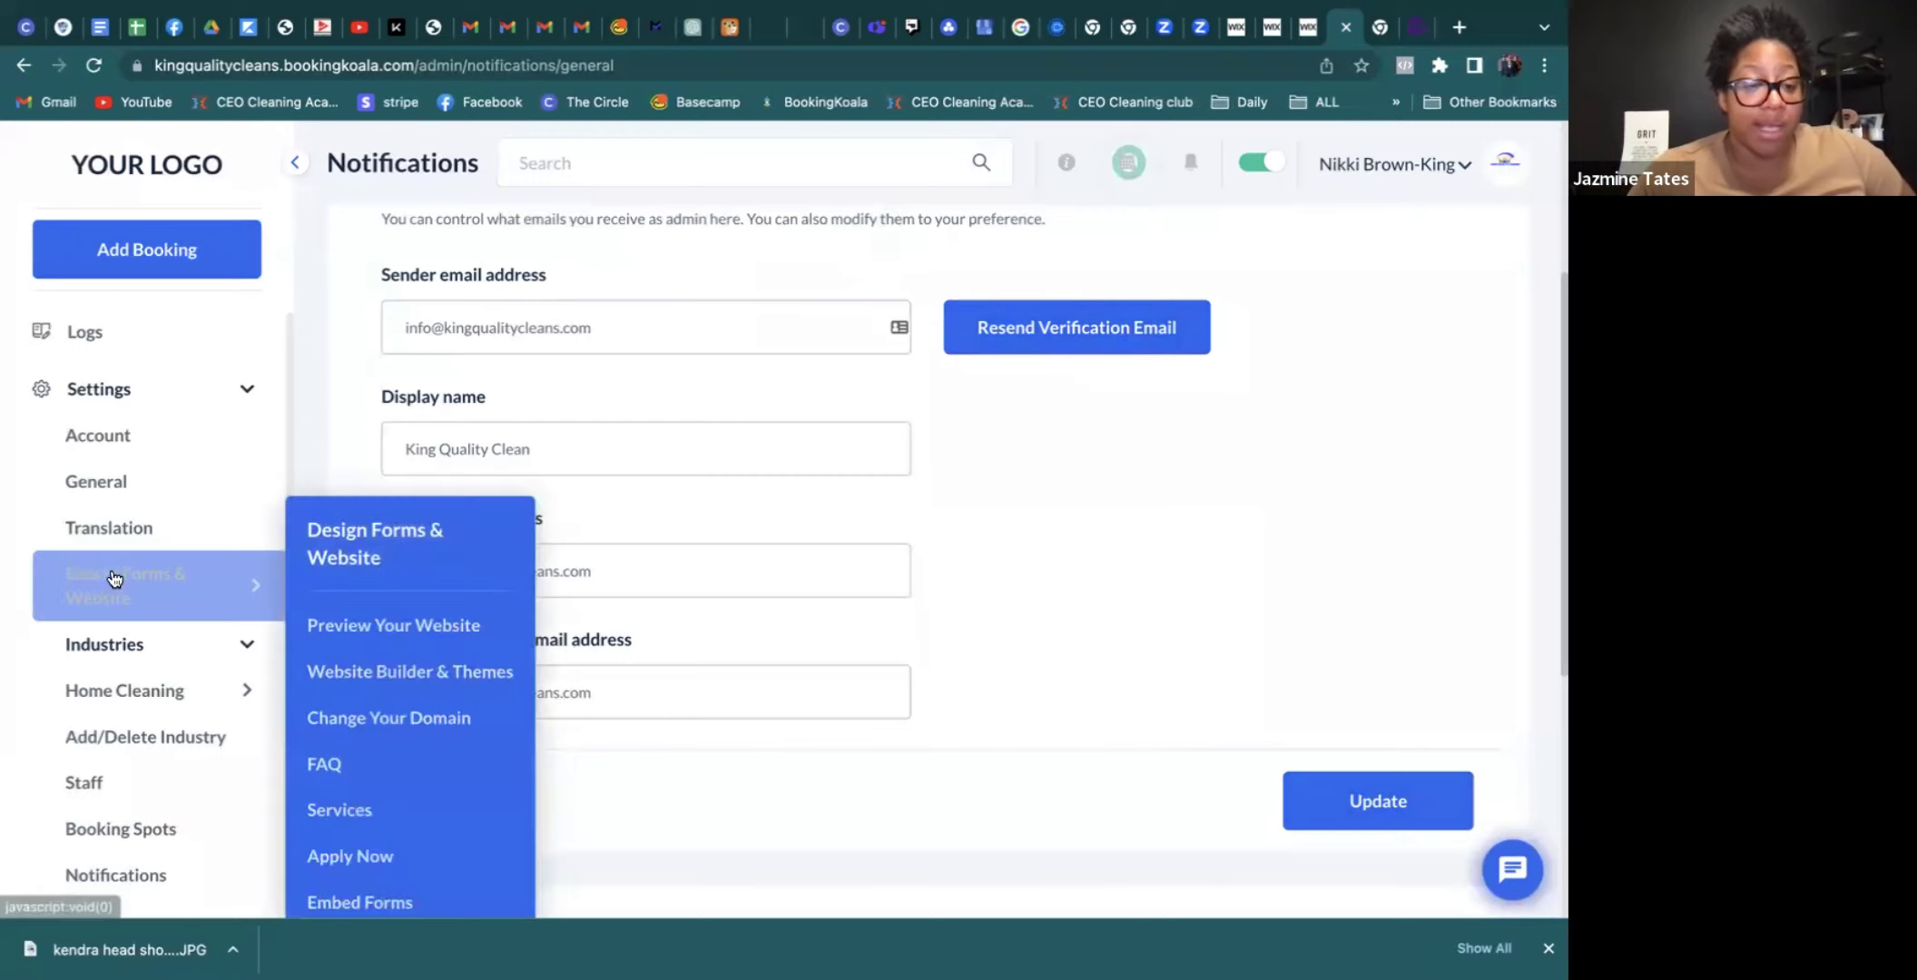
pyautogui.scroll(2, 113, 710)
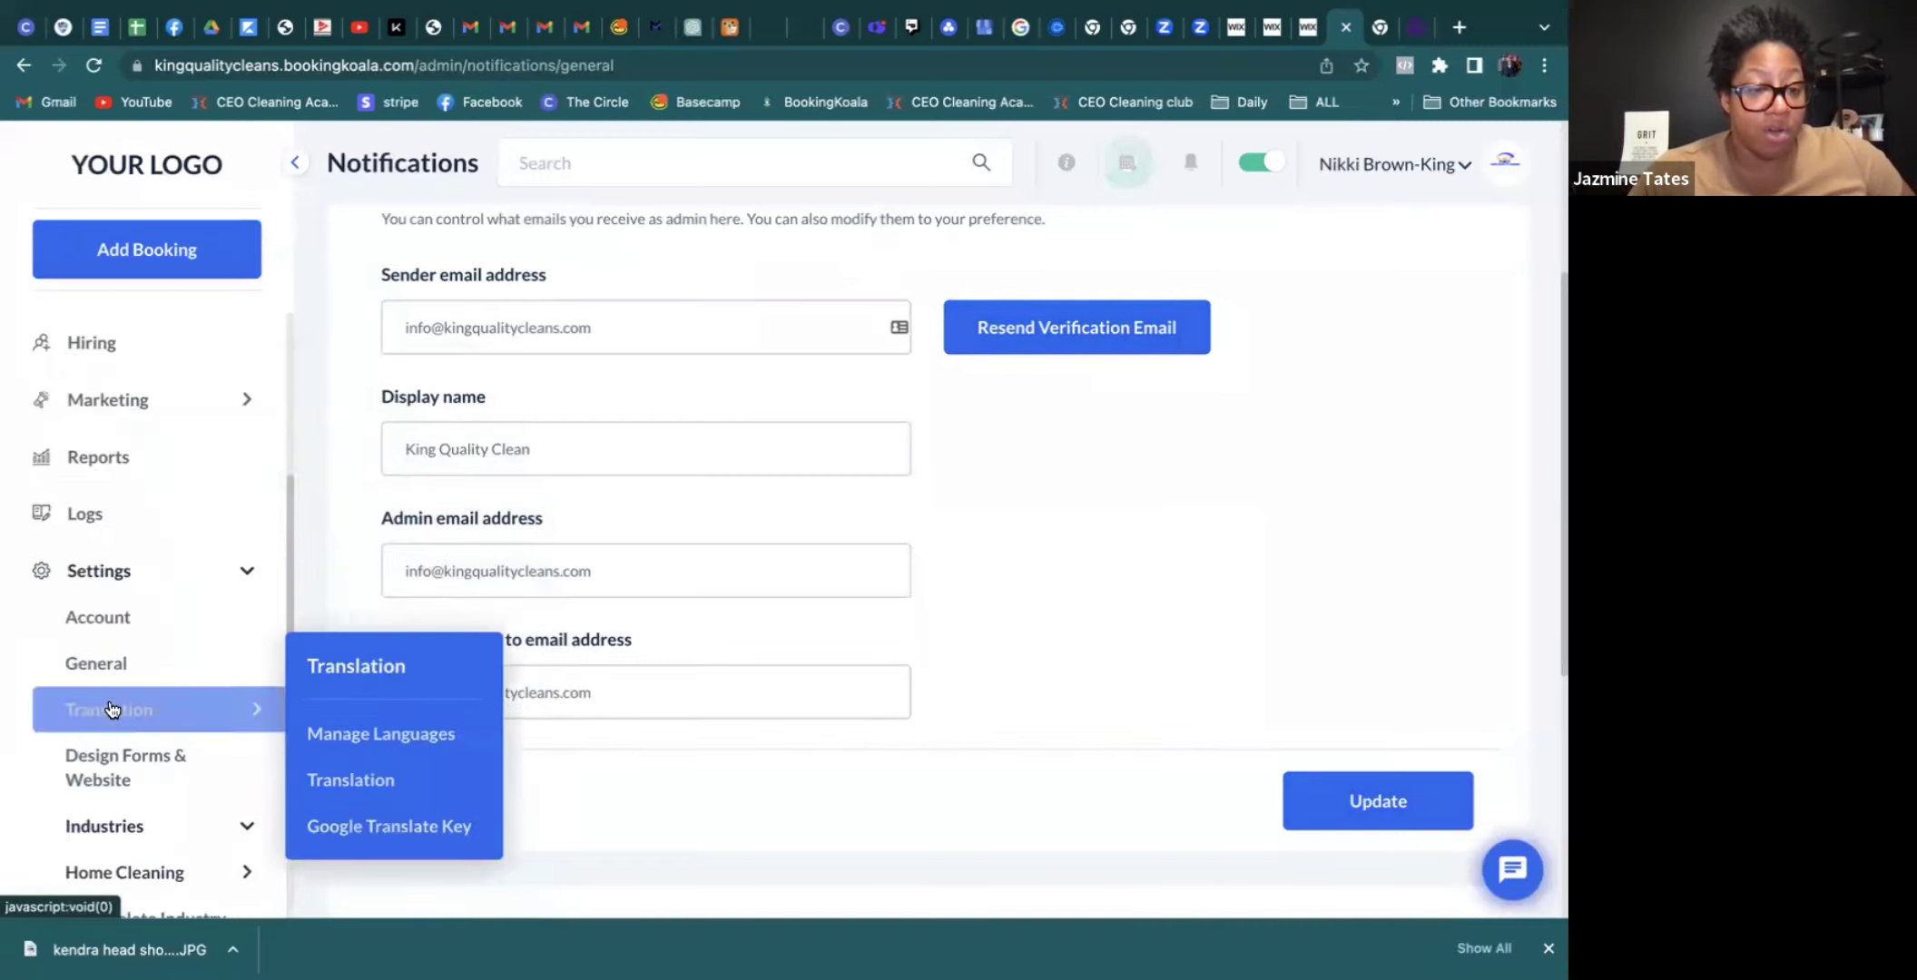
pyautogui.scroll(-4, 113, 710)
pyautogui.scroll(5, 113, 710)
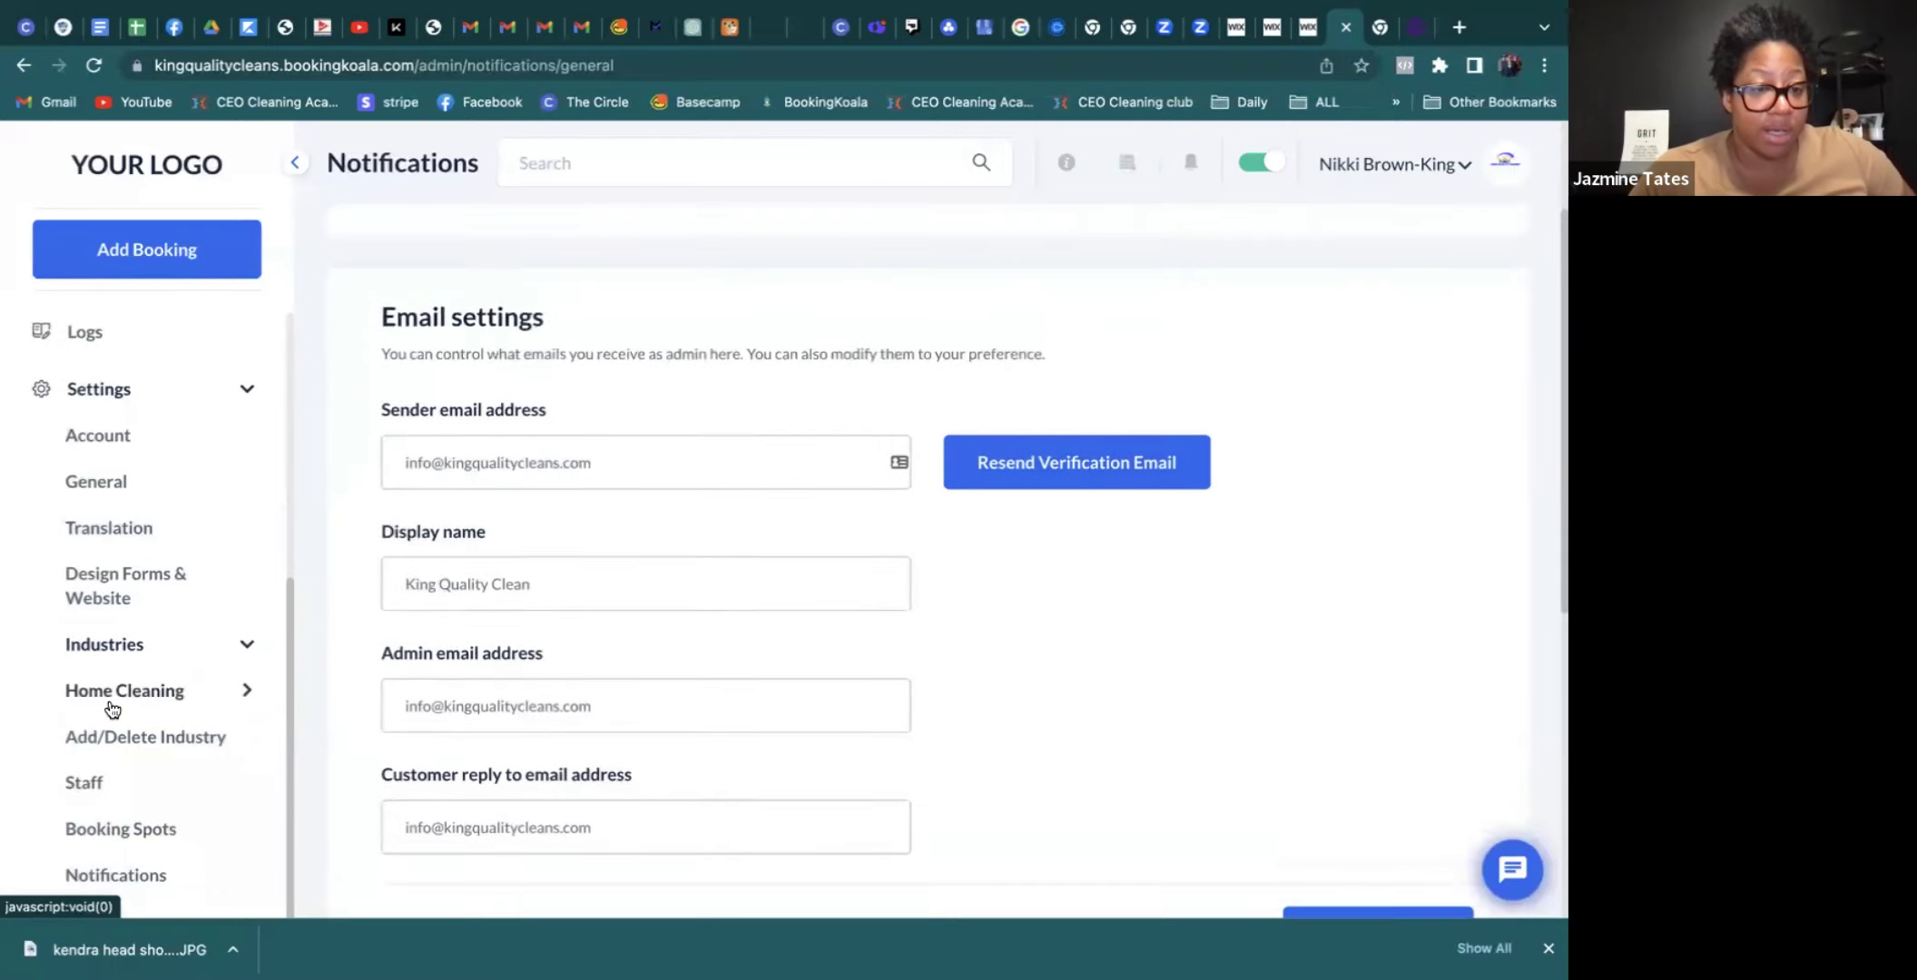
pyautogui.moveTo(134, 527)
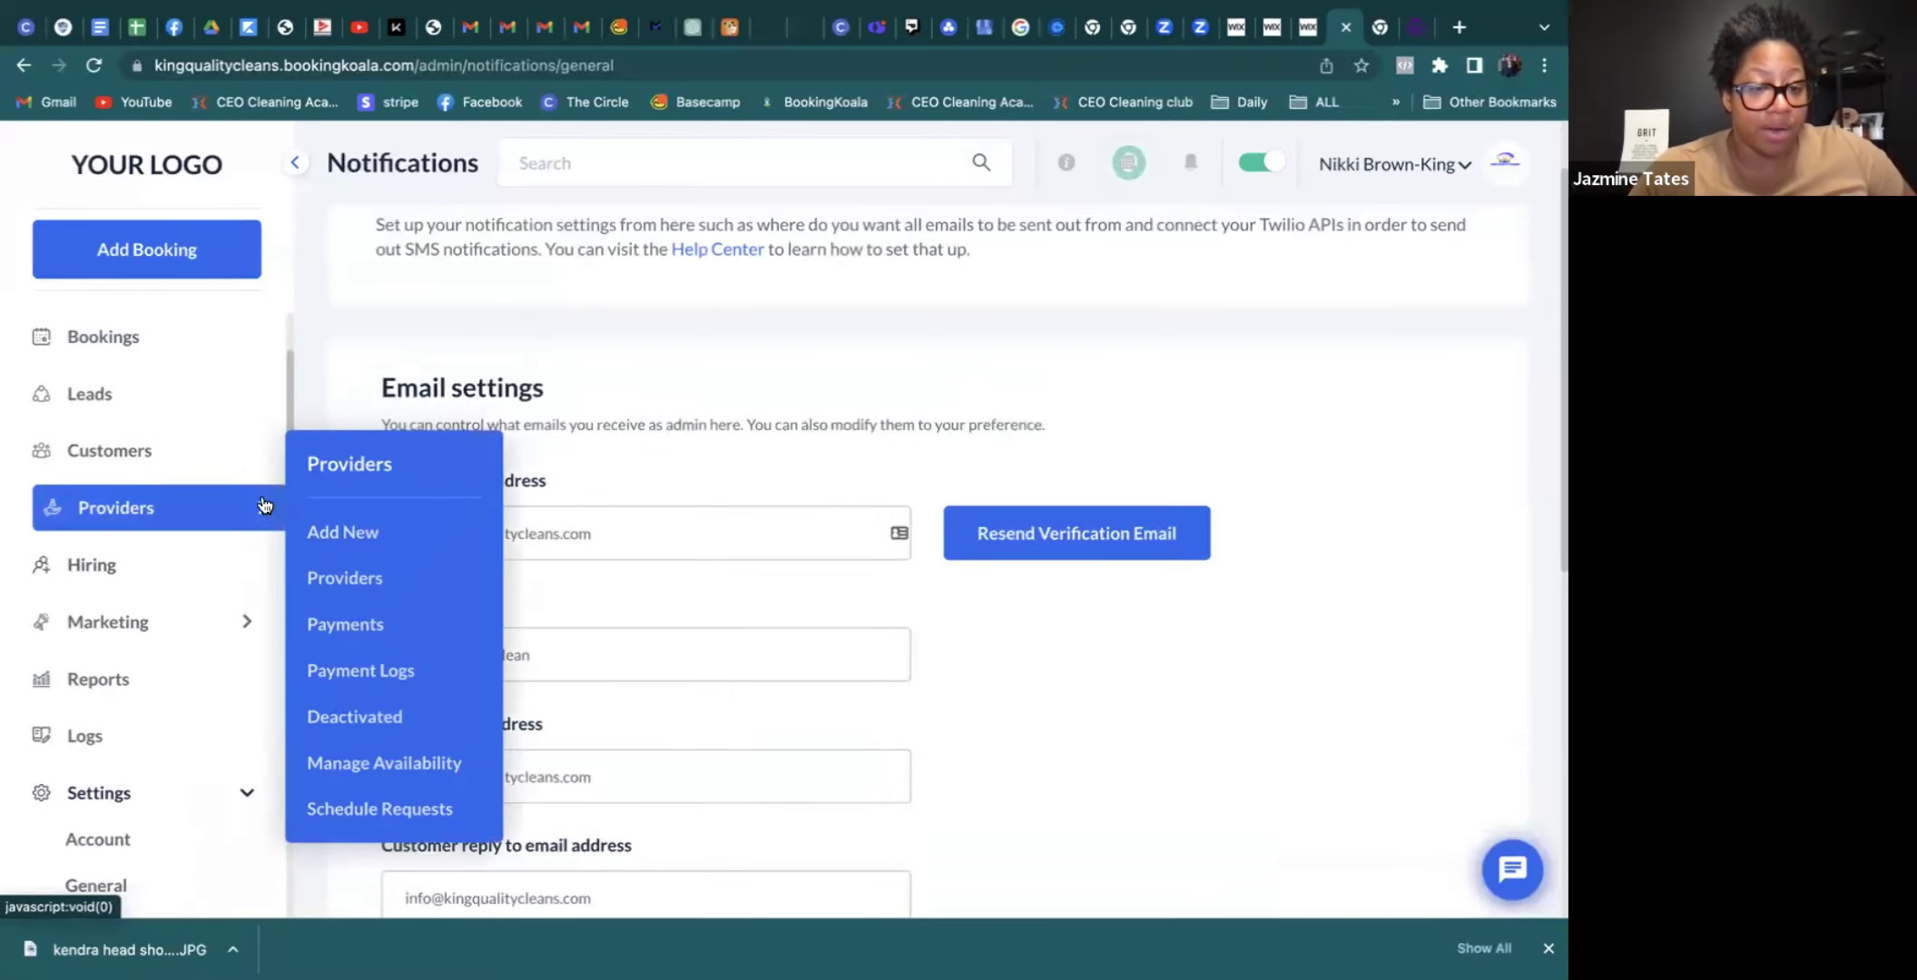
pyautogui.click(353, 573)
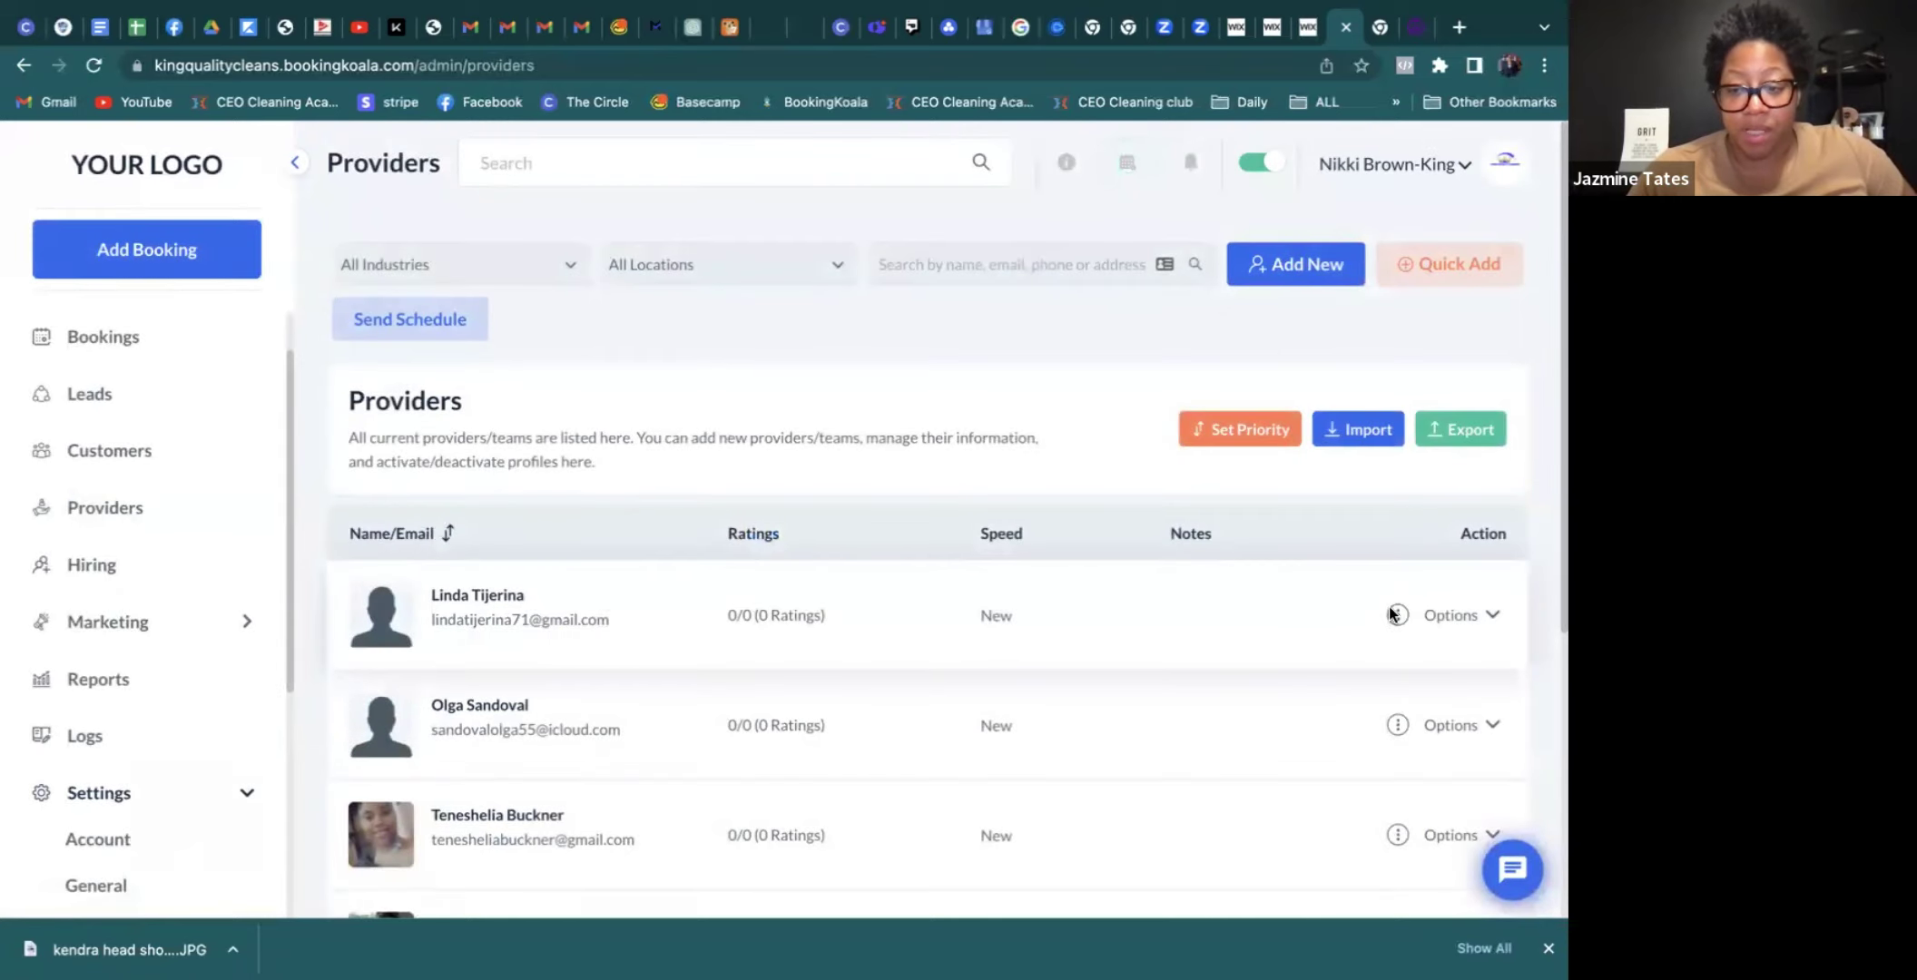
pyautogui.click(479, 595)
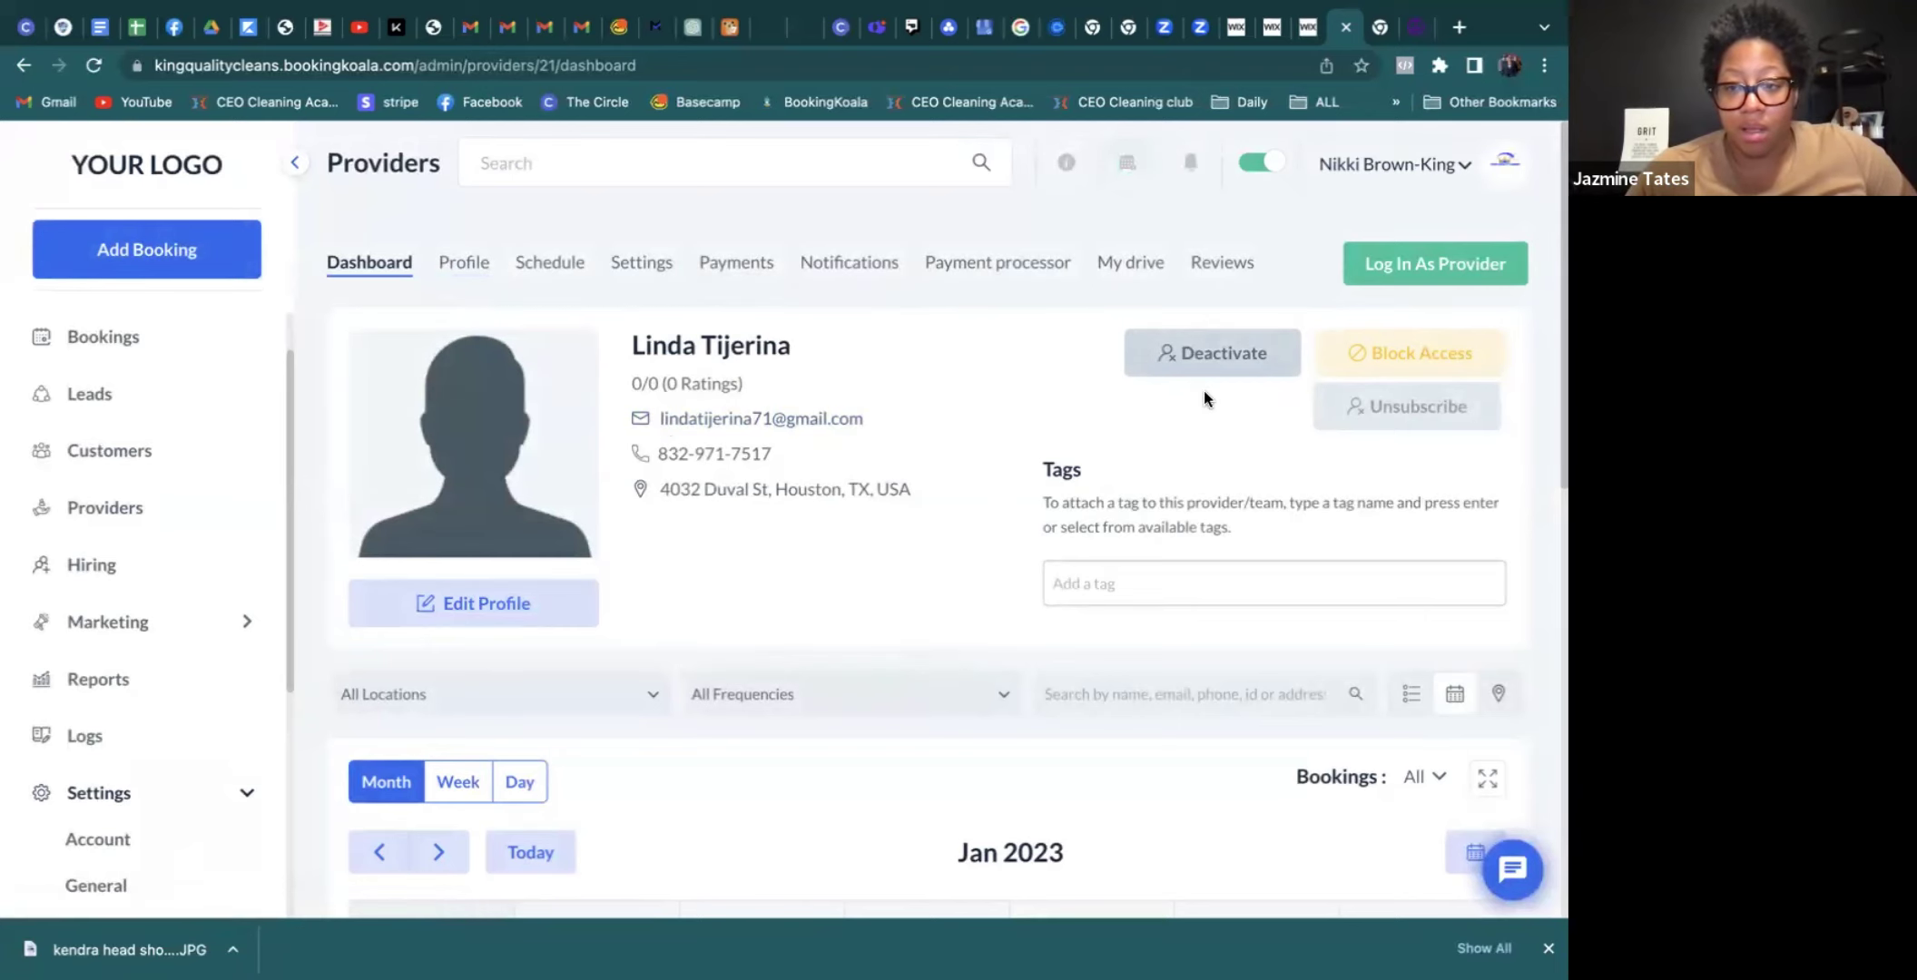
# - Review the provider's dashboard and open their profile details with the account and welcome email options
pyautogui.scroll(-5, 1221, 414)
pyautogui.scroll(5, 1220, 405)
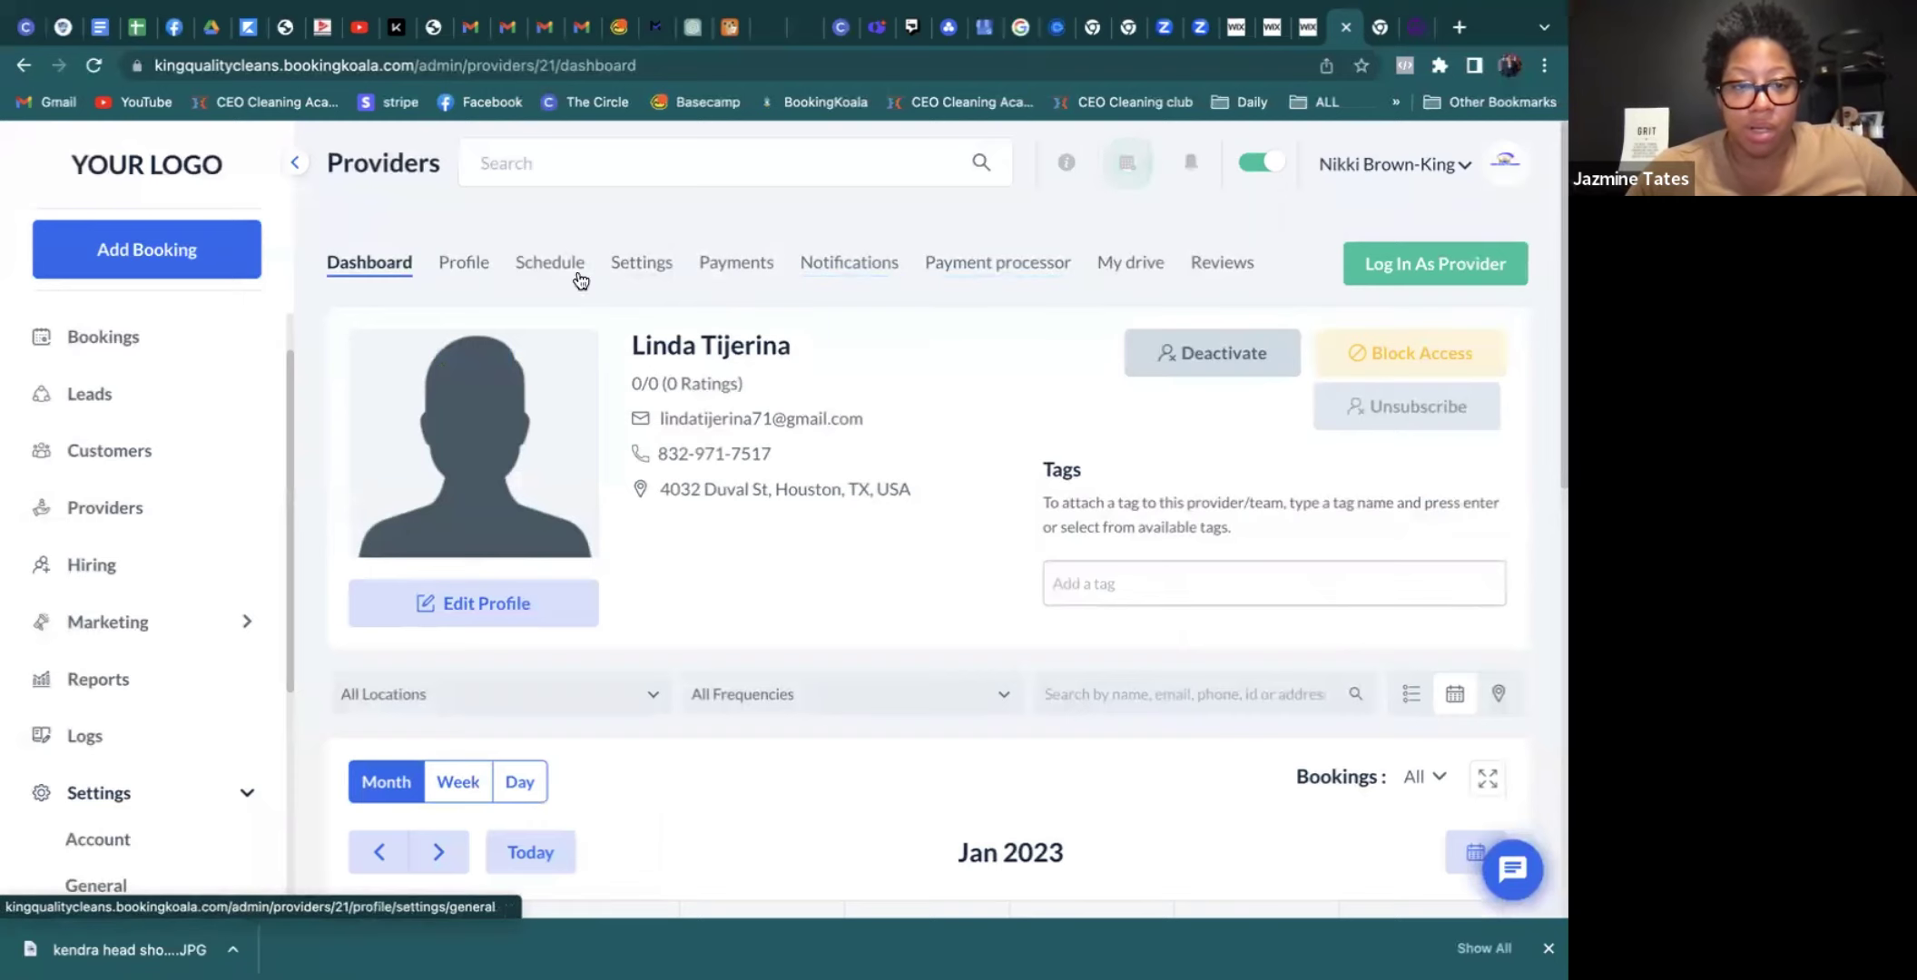
pyautogui.click(459, 269)
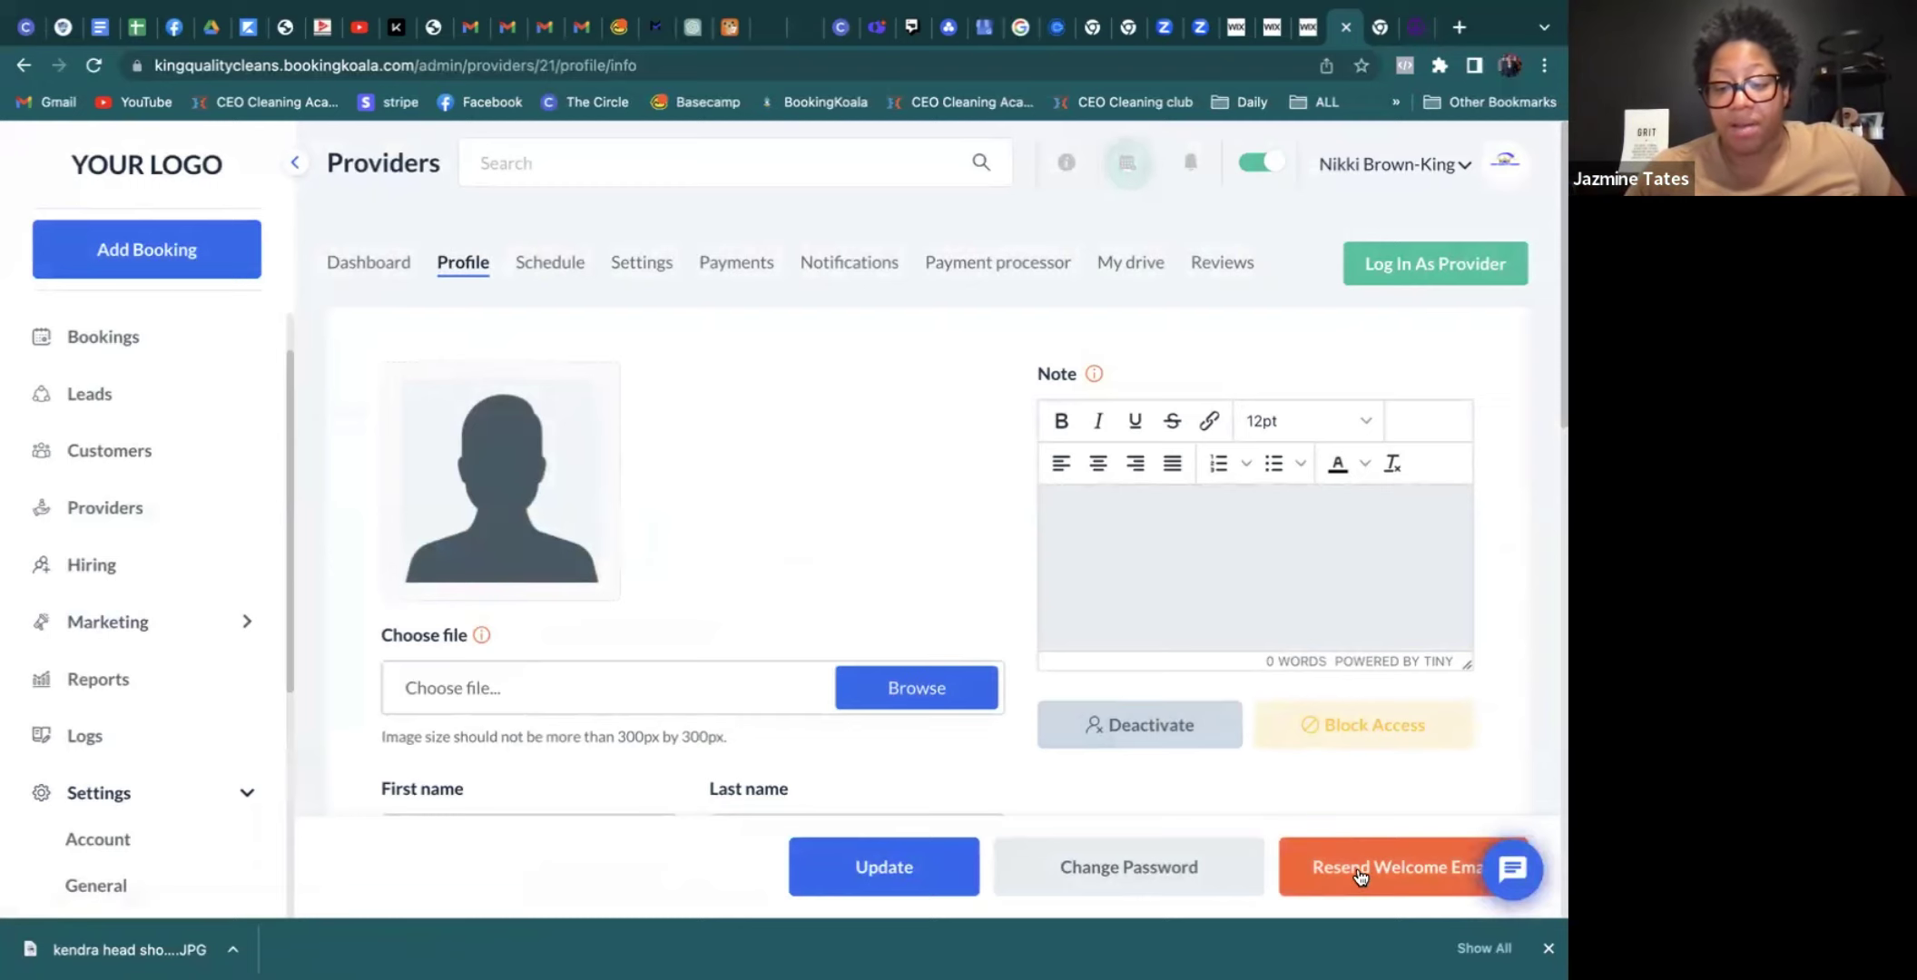
pyautogui.scroll(-1, 1359, 876)
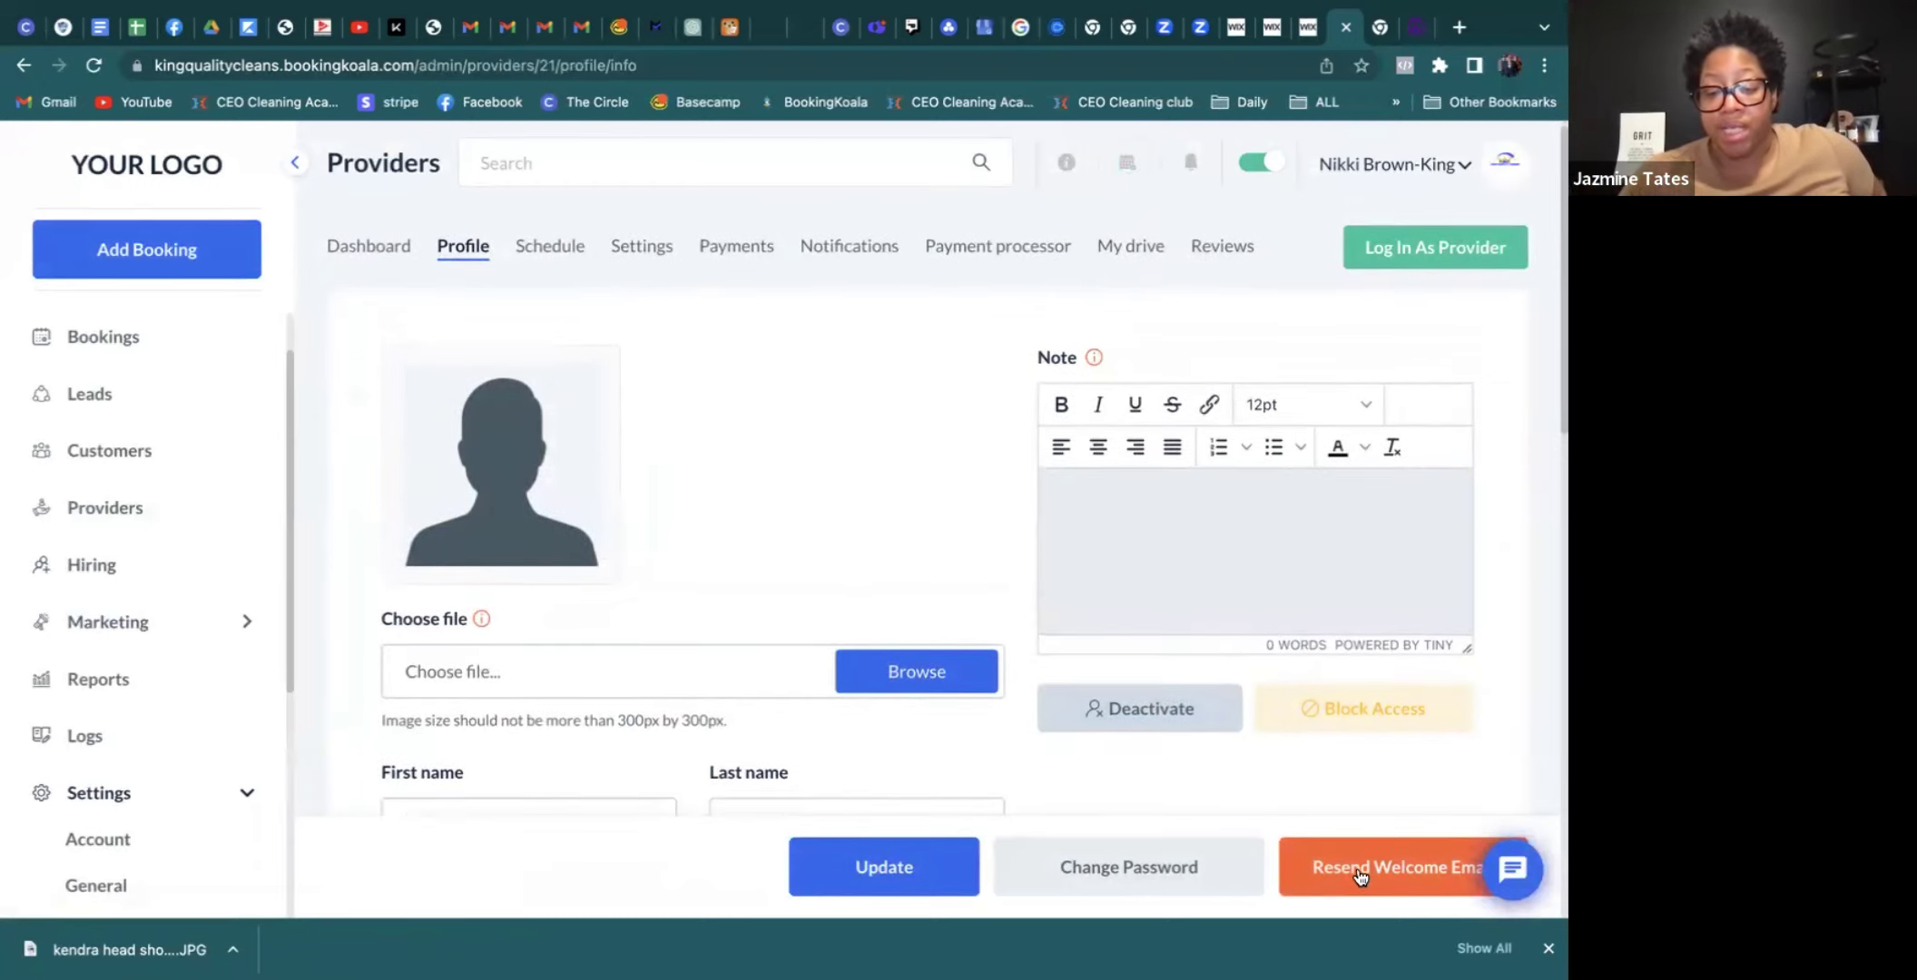